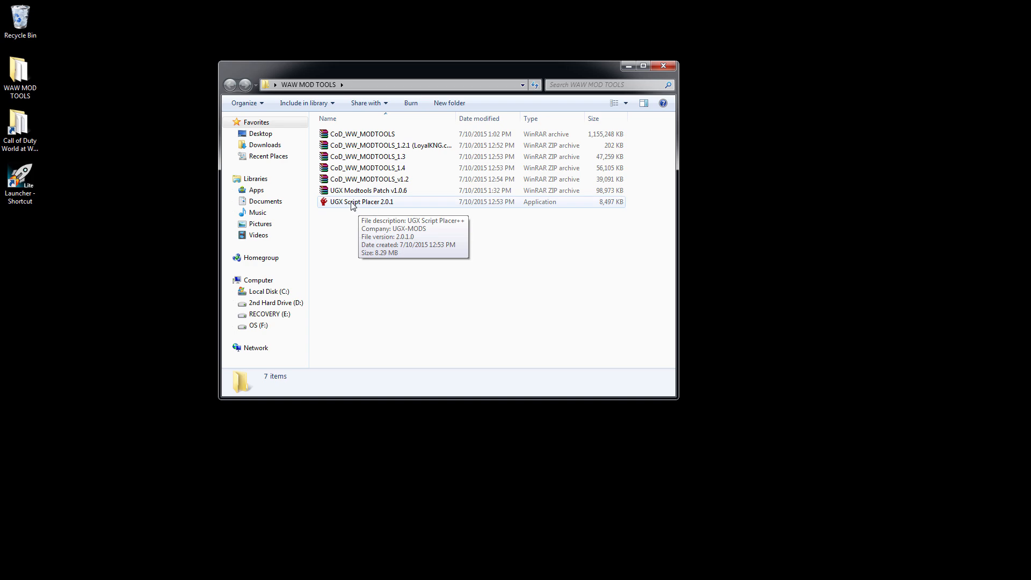
Step: Run UGX Script Placer 2.0.1 as administrator and set up a blank map with Room as both map name and display name
right_click(356, 207)
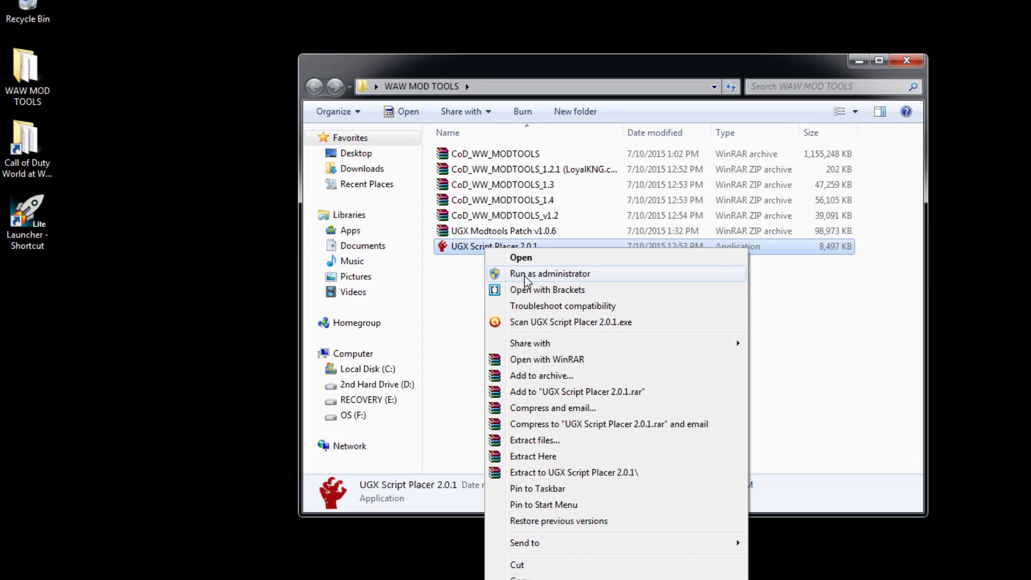
left_click(402, 222)
left_click(300, 242)
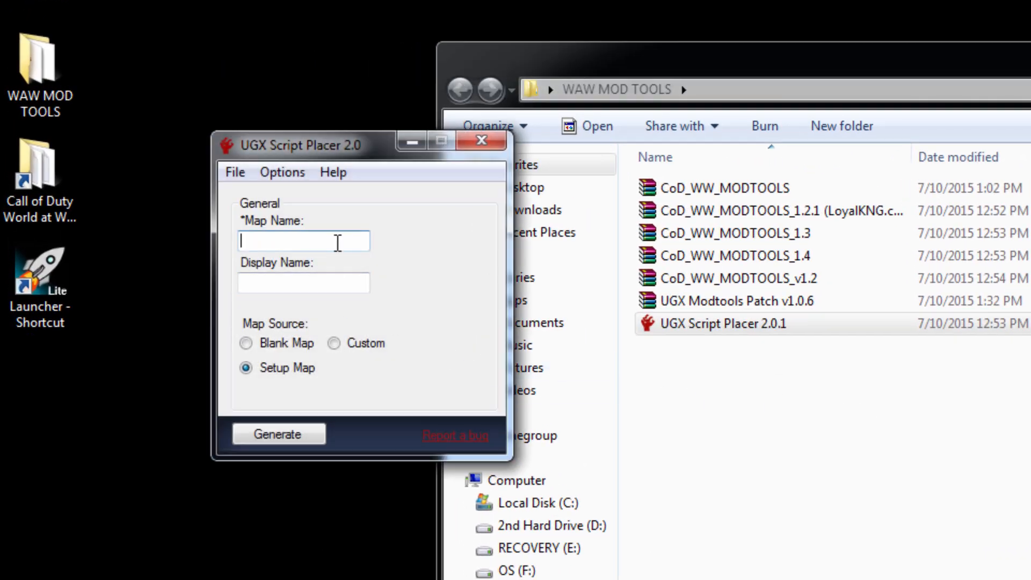
type("Room")
key("Tab")
type("R")
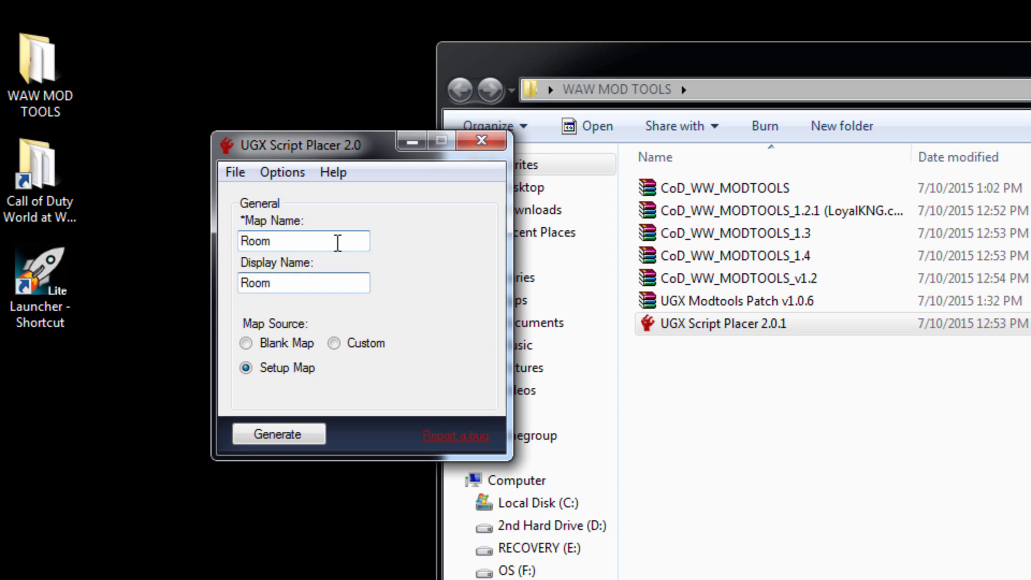
left_click(292, 345)
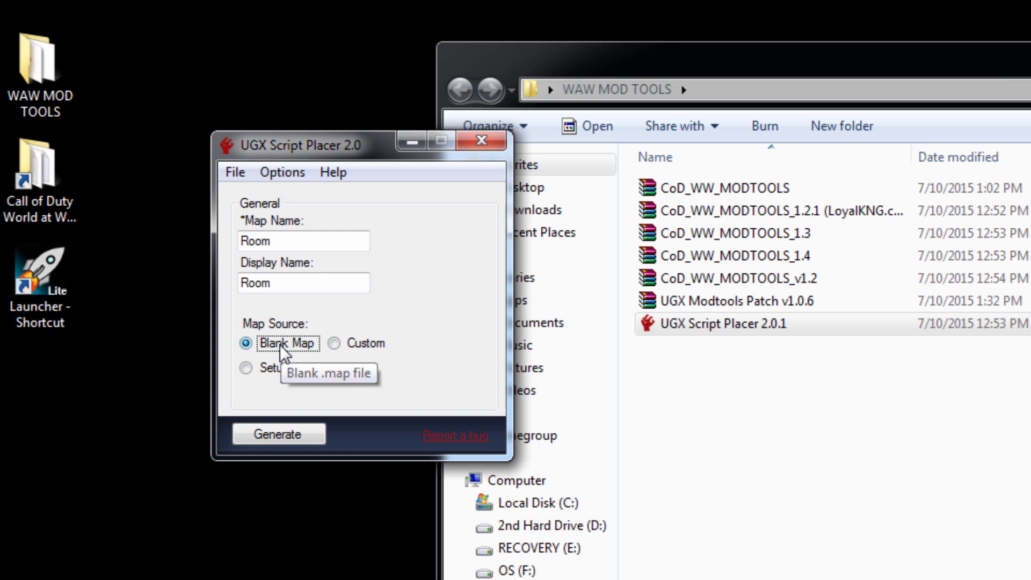
Step: Generate the map, overwriting all existing files, and close the script placer and the mod tools folder
left_click(282, 433)
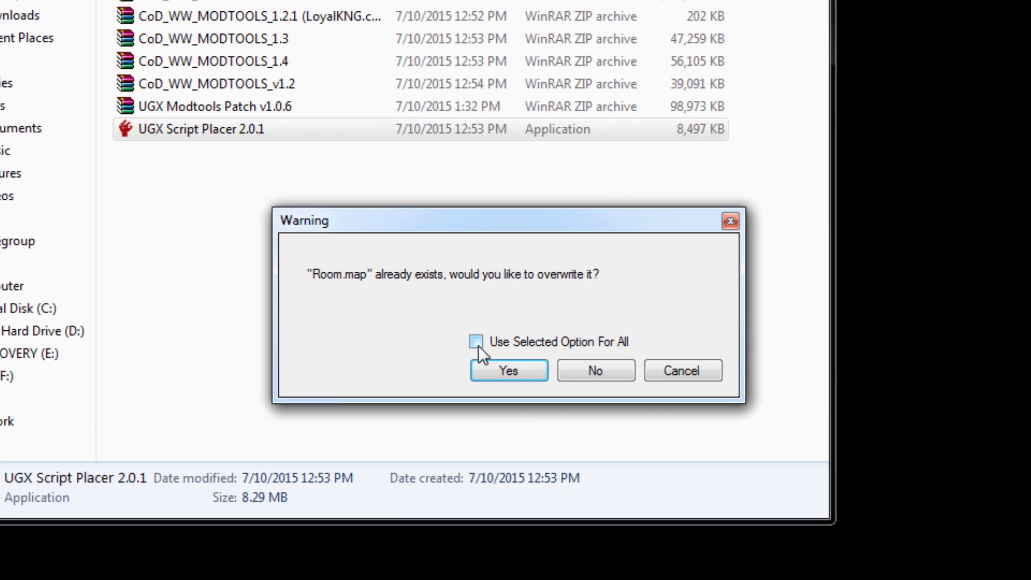
left_click(477, 344)
left_click(508, 376)
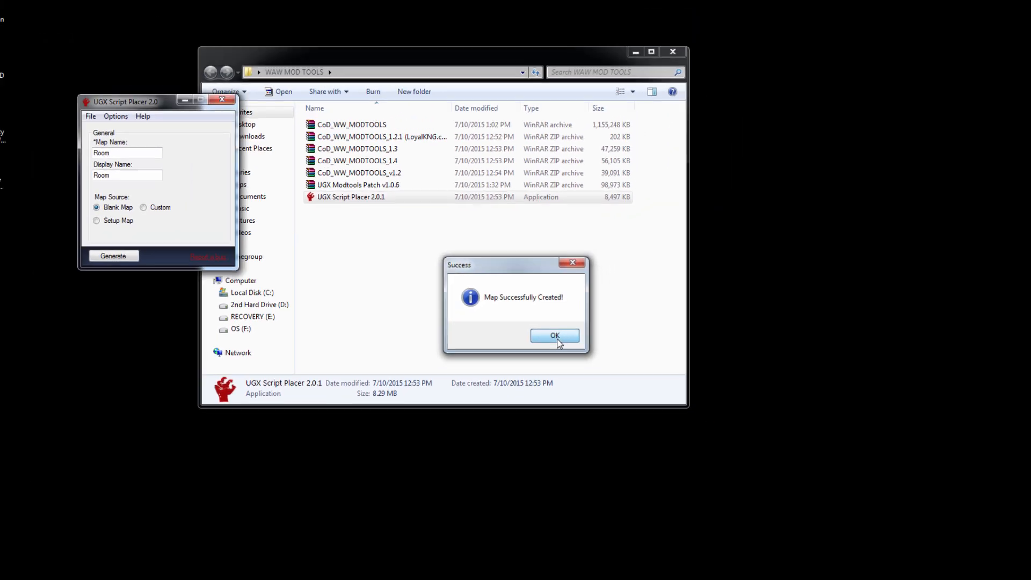
left_click(583, 389)
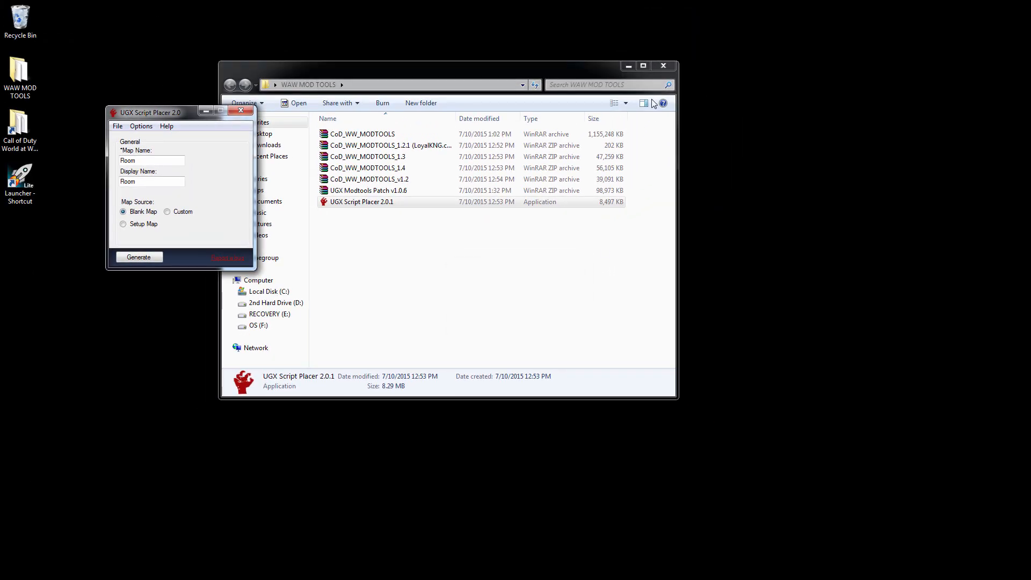
left_click(663, 65)
left_click(241, 110)
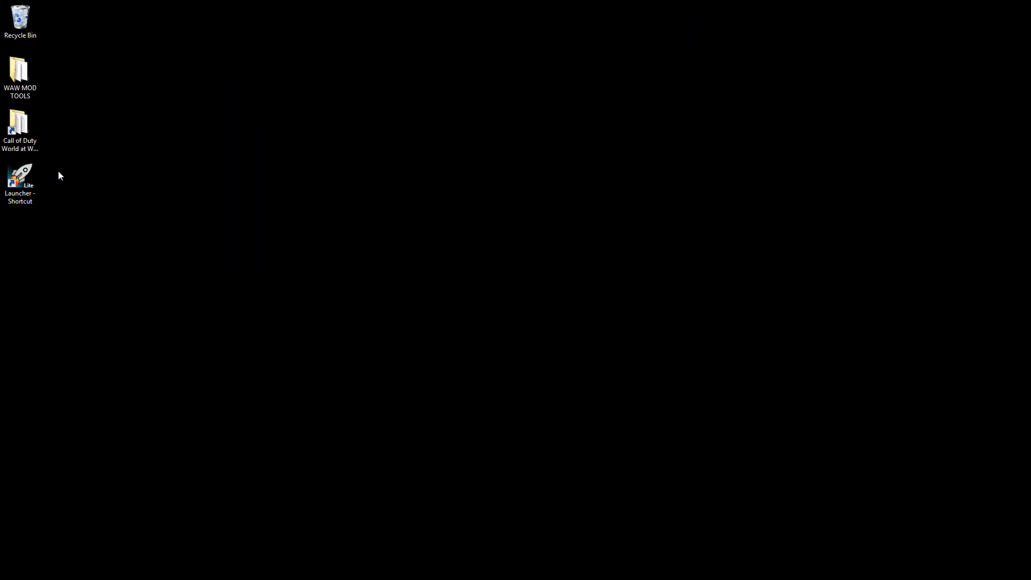
Step: Launch the Radiant map editor and open Room.map from the map_source folder
left_click(327, 144)
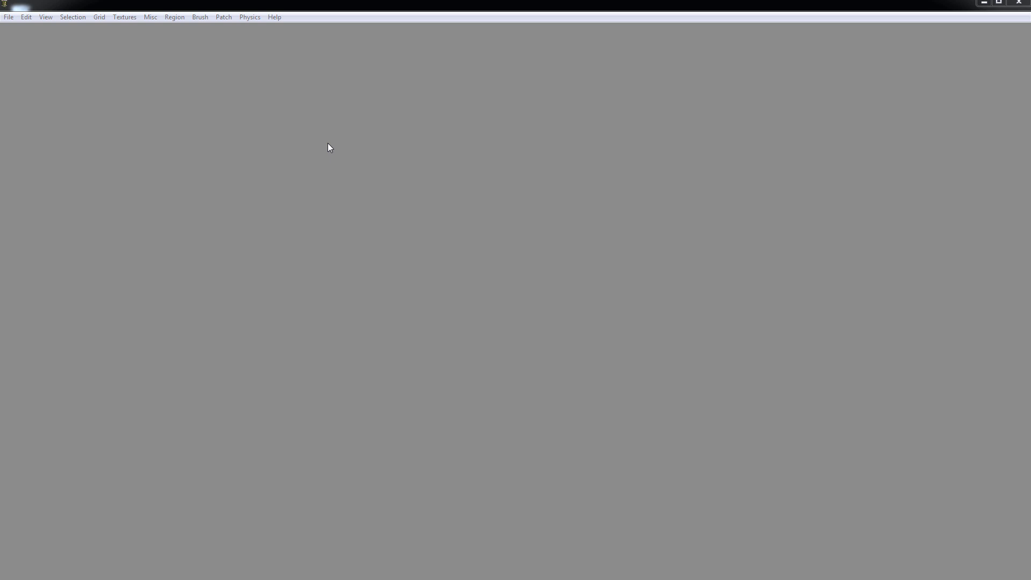
left_click(10, 16)
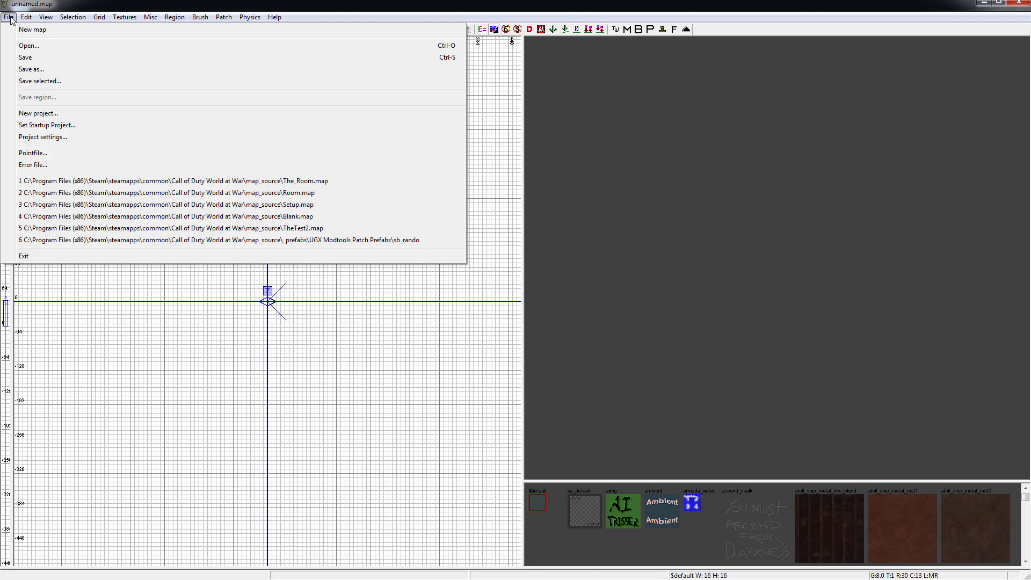
left_click(21, 43)
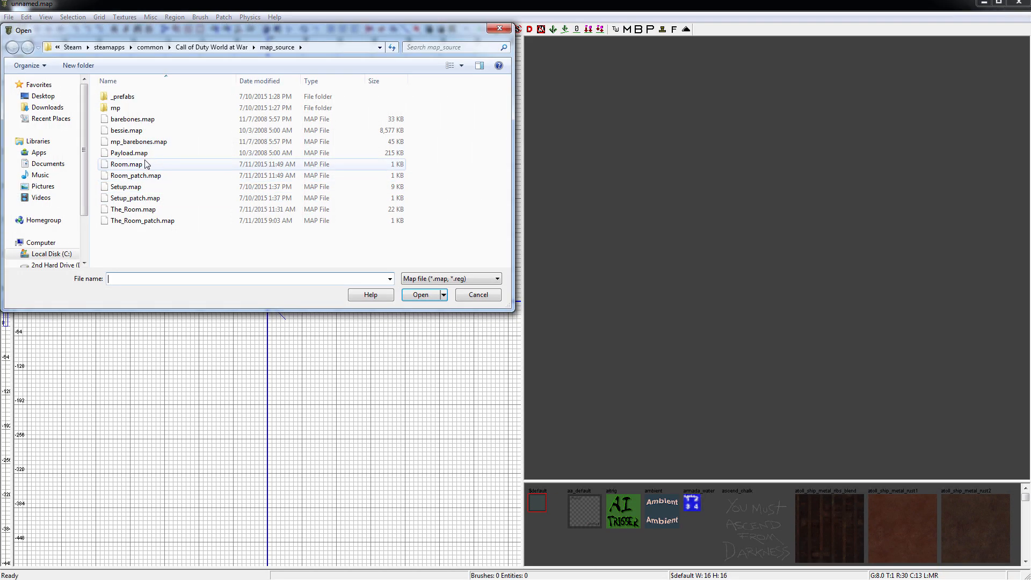
left_click(146, 164)
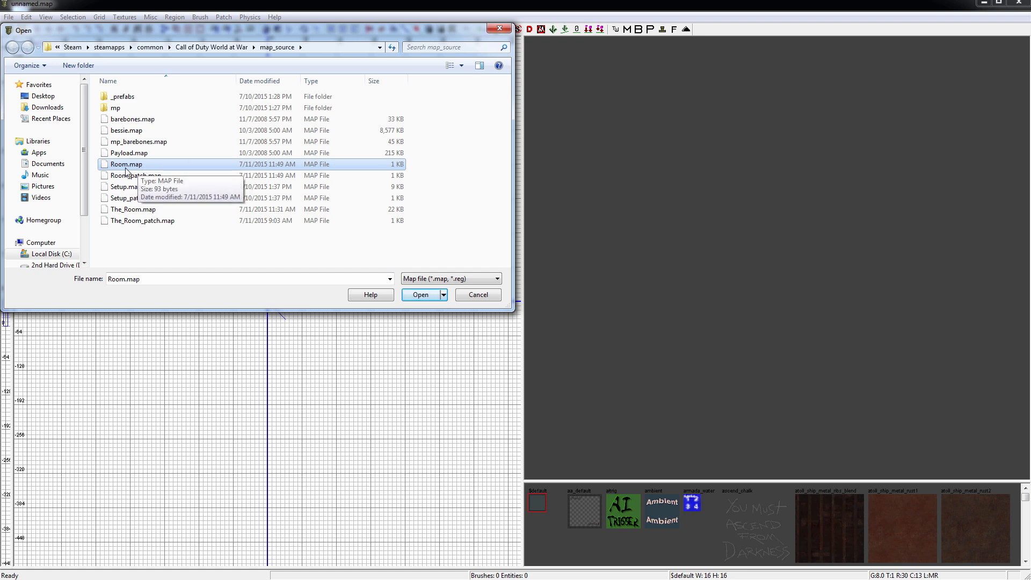
left_click(156, 176)
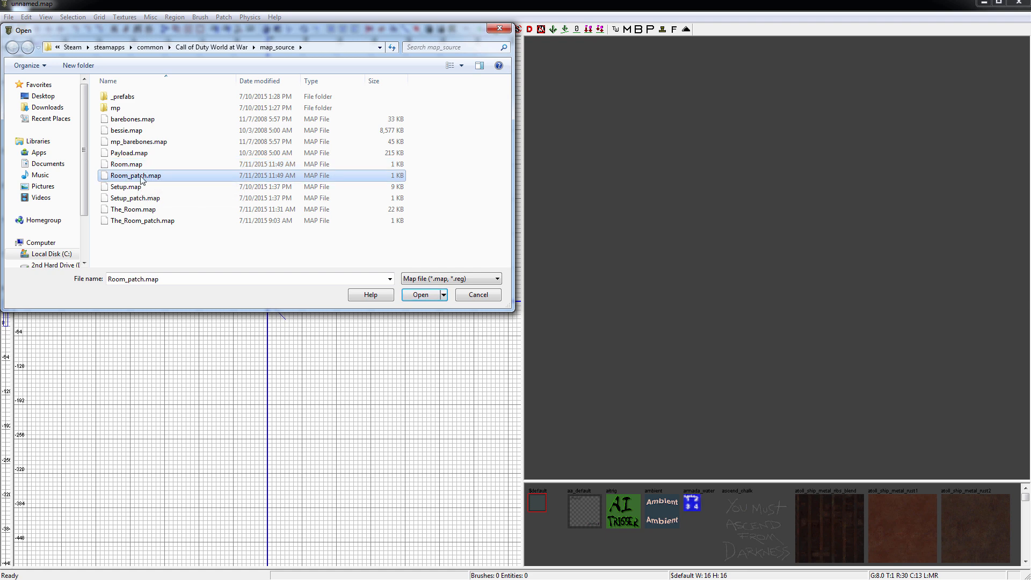
left_click(143, 164)
left_click(420, 294)
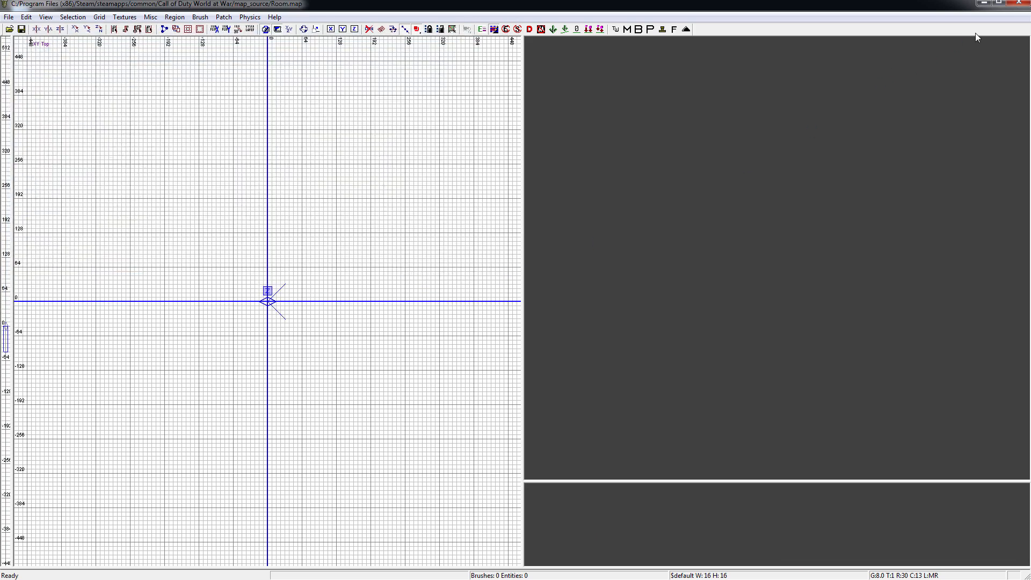
left_click(999, 2)
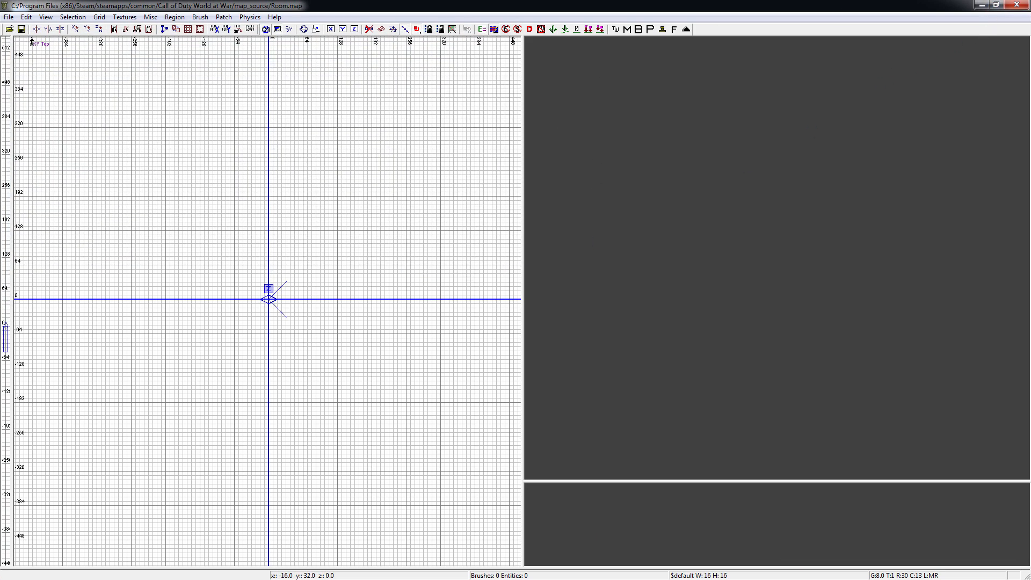
Step: Draw a 1024 by 1024 unit square floor brush centred on the origin in the XY top view
scroll(253, 271, "down", 3)
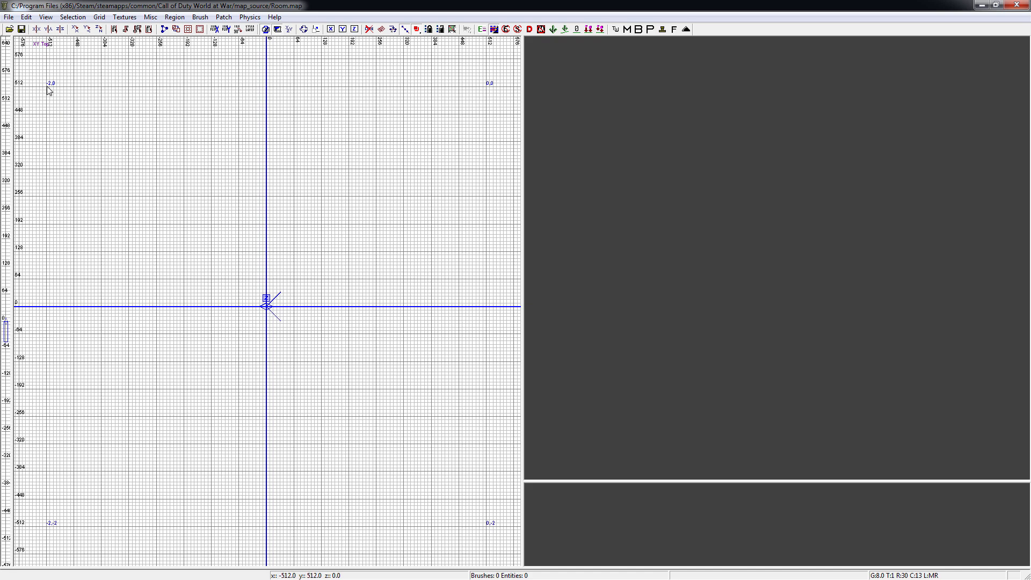
mouse_move(48, 89)
left_mouse_down()
mouse_move(320, 332)
mouse_move(458, 511)
mouse_move(492, 530)
left_mouse_up()
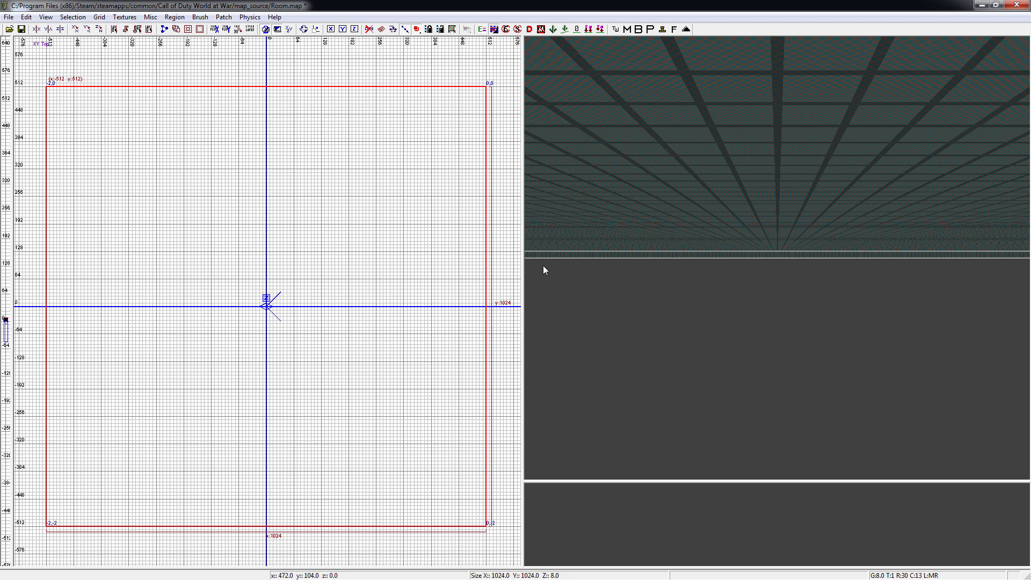
right_click_drag(723, 308, 719, 268)
scroll(721, 307, "down", 9)
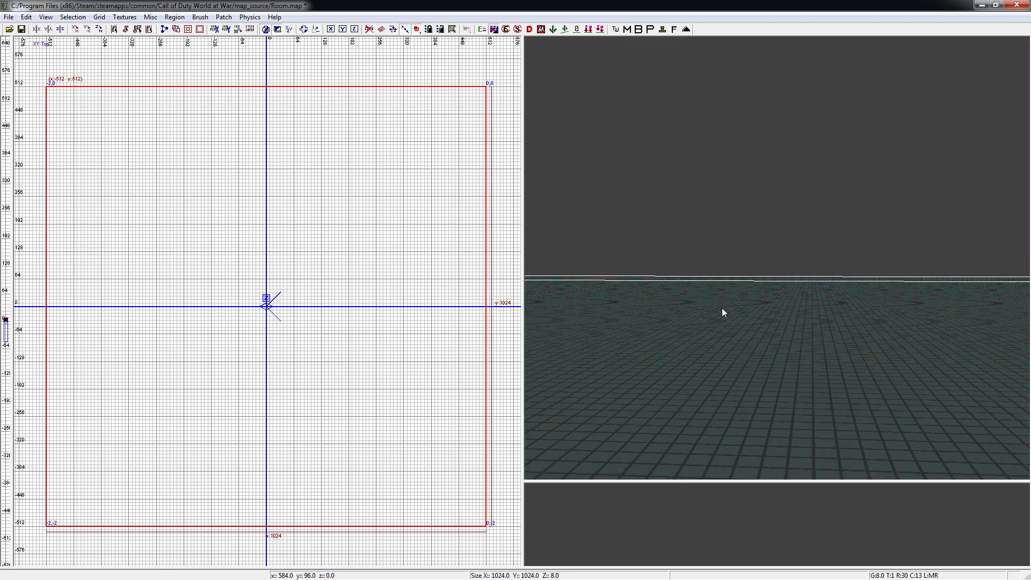
scroll(738, 304, "up", 1)
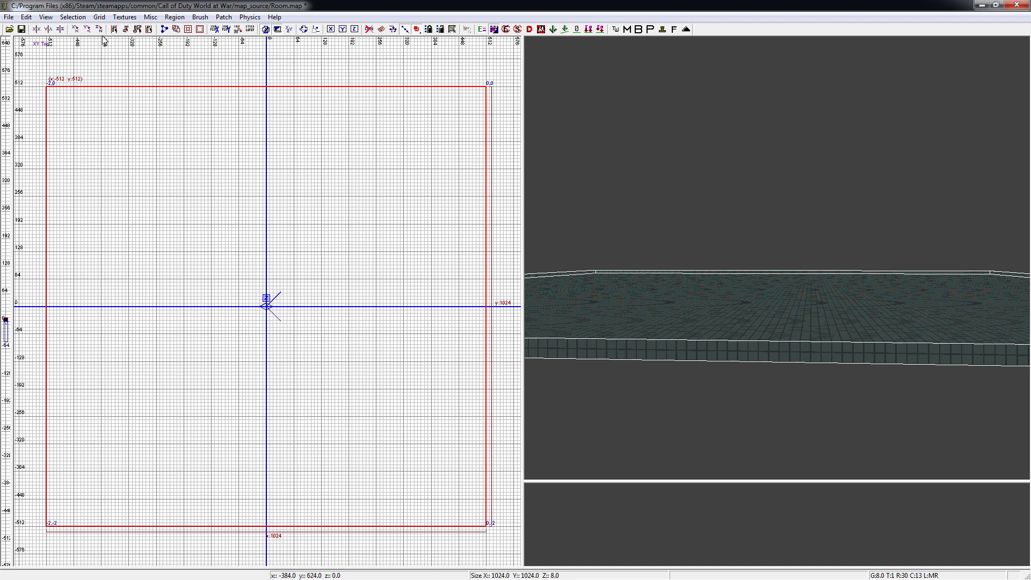
Step: List the tools textures and apply the caulk texture to the floor brush
left_click(99, 17)
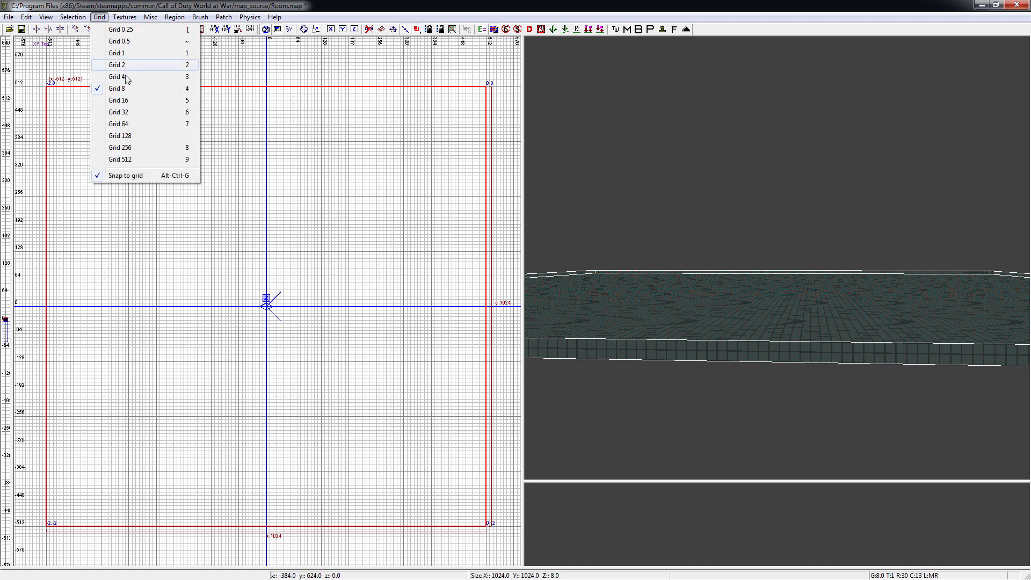
left_click(101, 17)
left_click(132, 18)
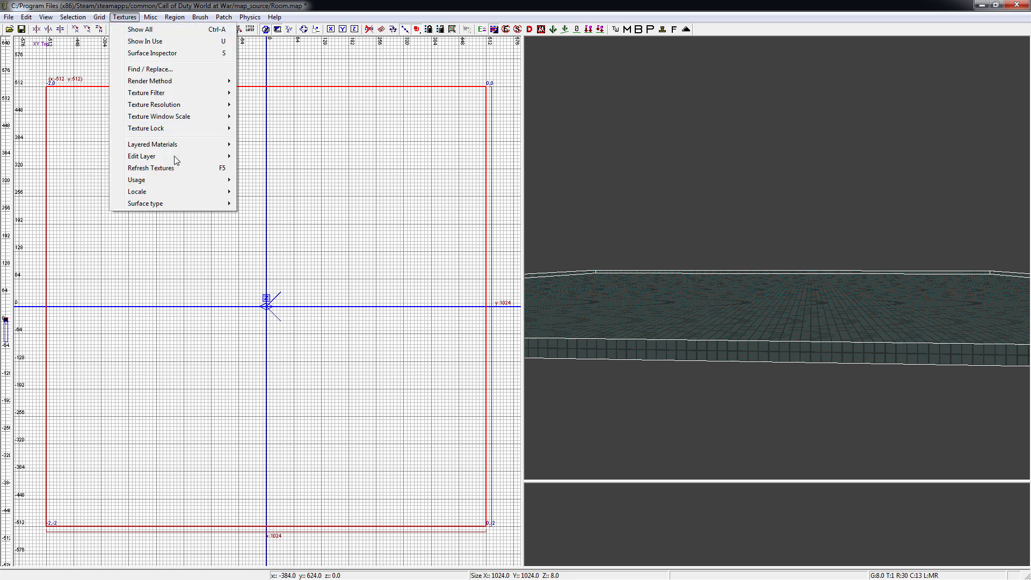
mouse_move(177, 179)
left_click(267, 201)
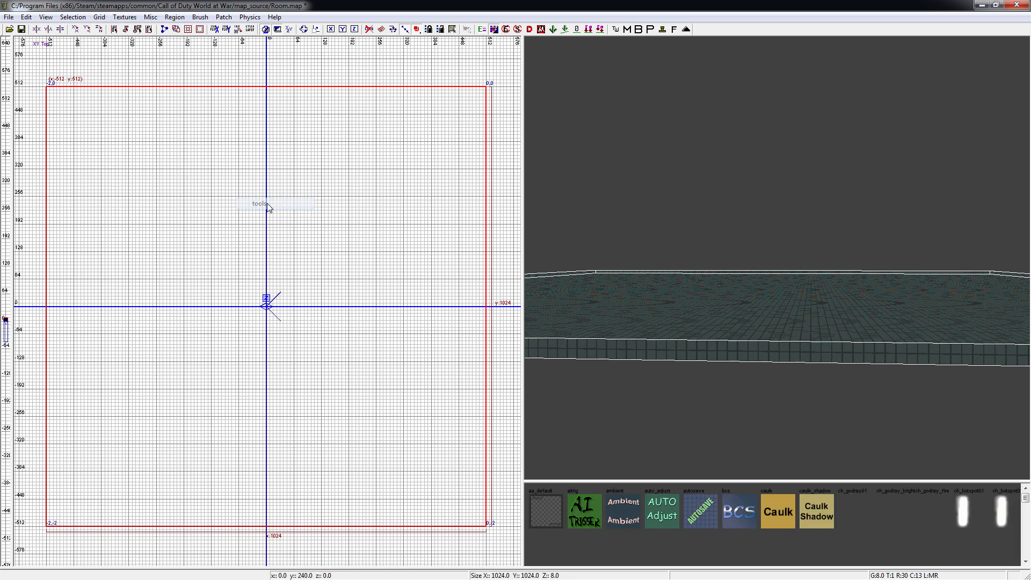
left_click(766, 513)
right_click_drag(778, 320, 788, 277, "ctrl")
mouse_move(778, 322)
right_mouse_down()
mouse_move(902, 323)
mouse_move(758, 323)
mouse_move(776, 323)
right_mouse_up()
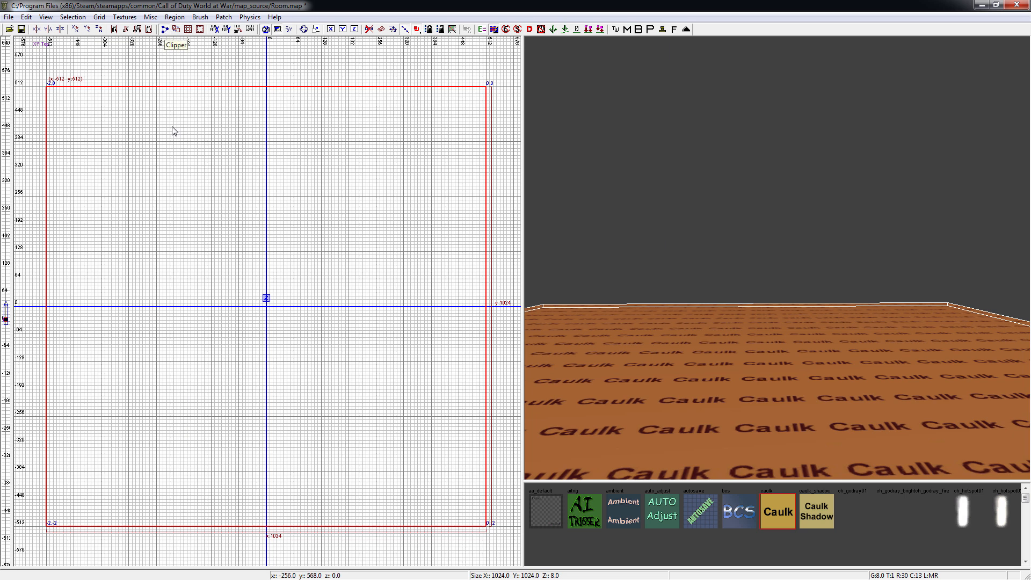
Step: Split the floor brush with the Clipper along y = -256, keeping both pieces
scroll(207, 324, "up", 2)
mouse_move(202, 377)
right_mouse_down()
mouse_move(217, 320)
mouse_move(247, 274)
right_mouse_up()
scroll(220, 417, "down", 1)
right_click_drag(247, 398, 229, 421)
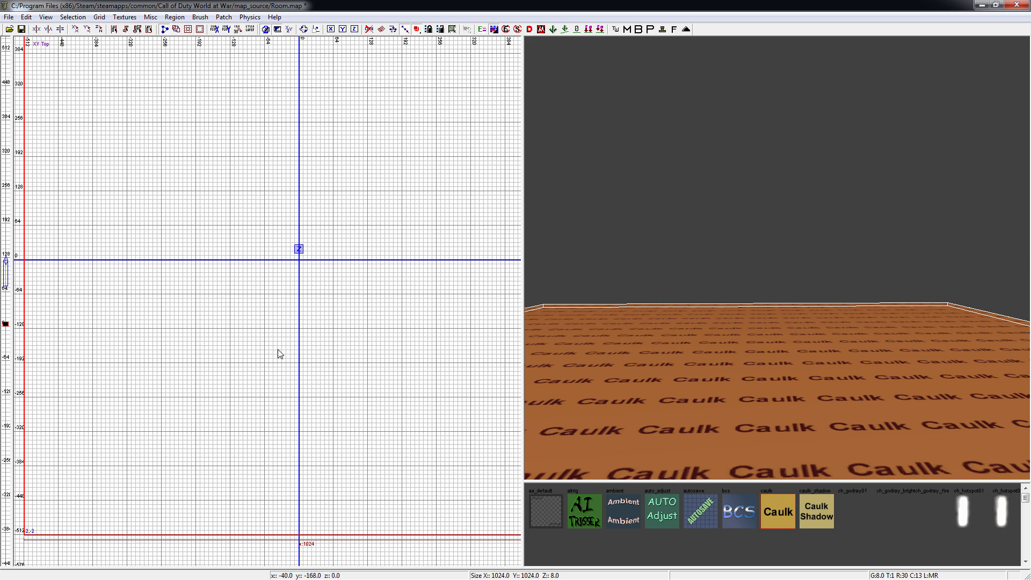
left_click(277, 397)
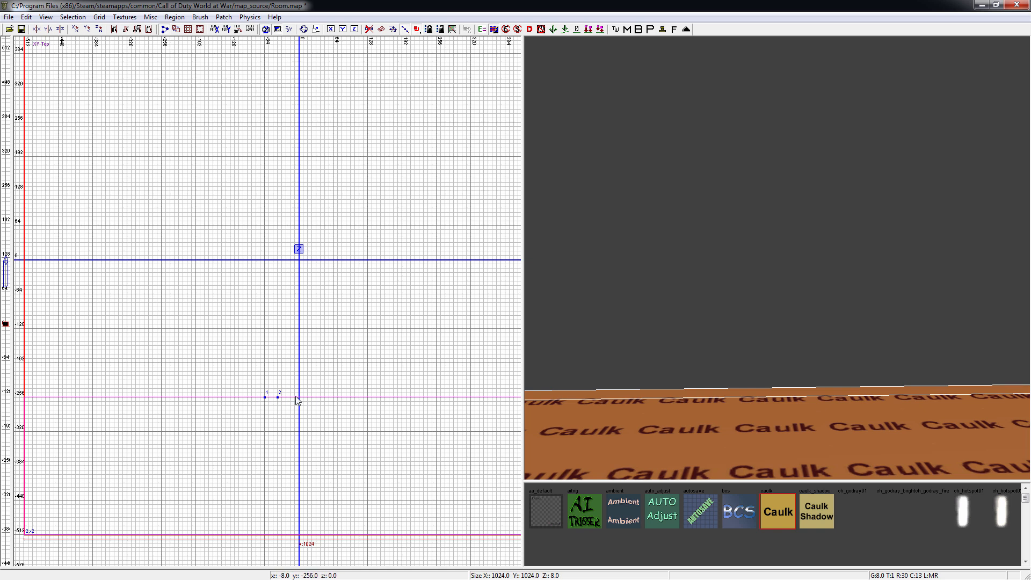
key("shift+Return")
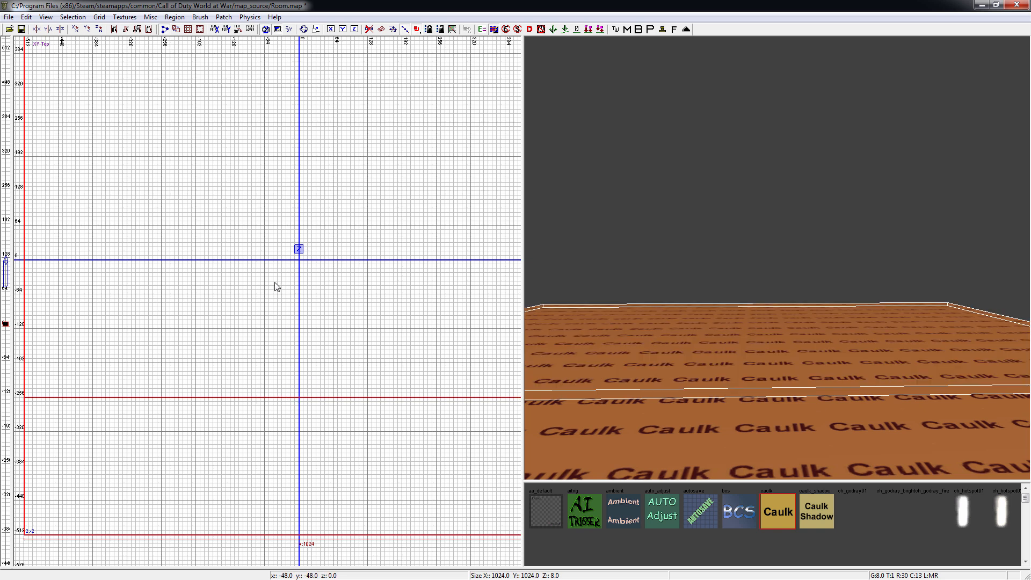
Step: Split the floor pieces along x = -256 and x = 256, keeping all parts
left_click(162, 281)
left_click(162, 299)
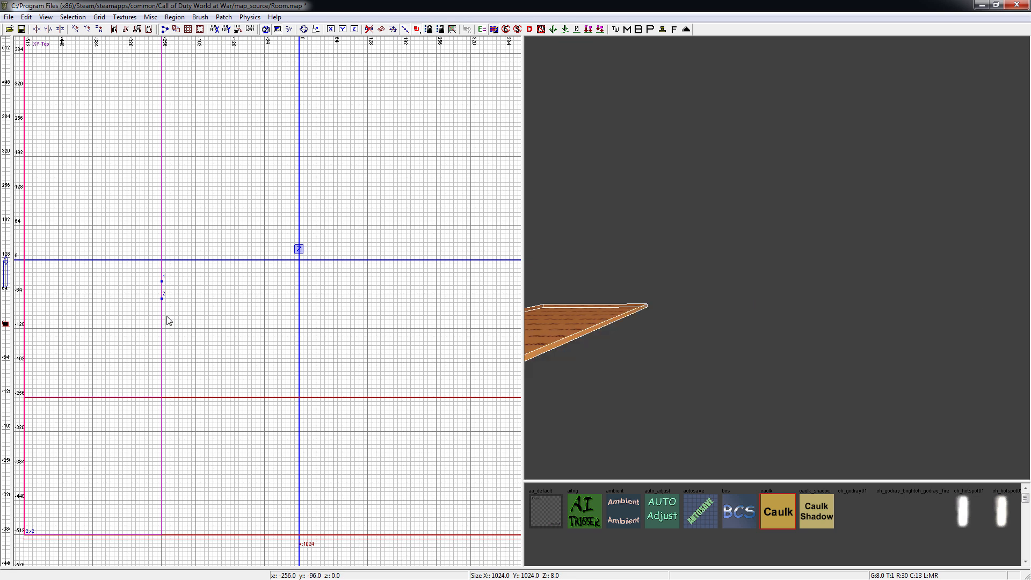
key("shift+Return")
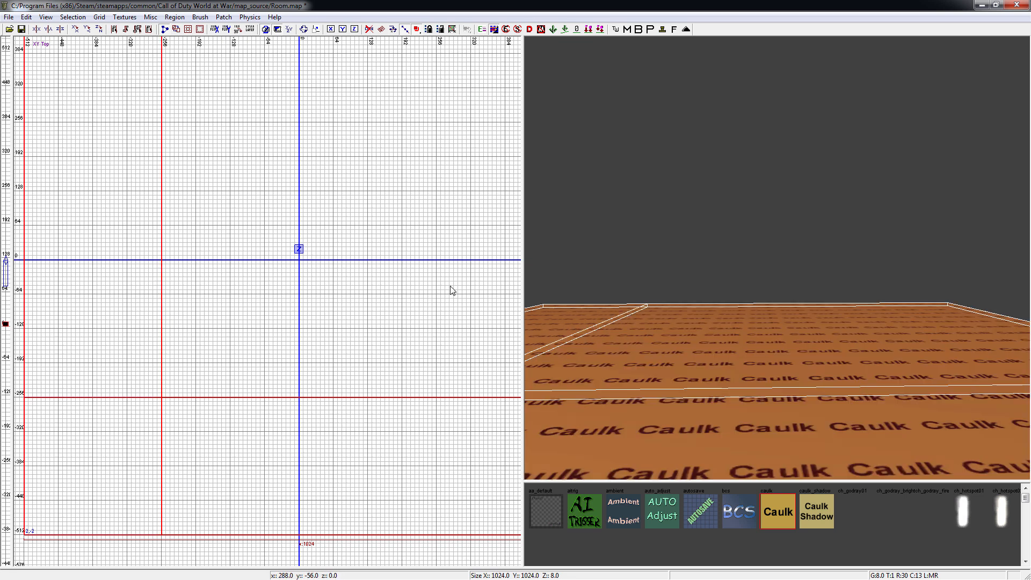
left_click(437, 294)
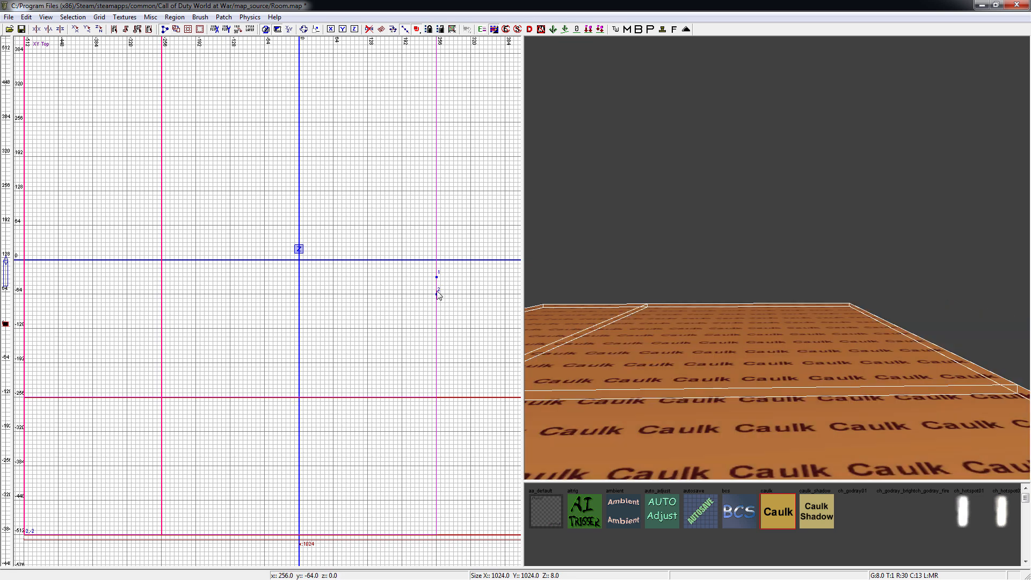
key("shift+Return")
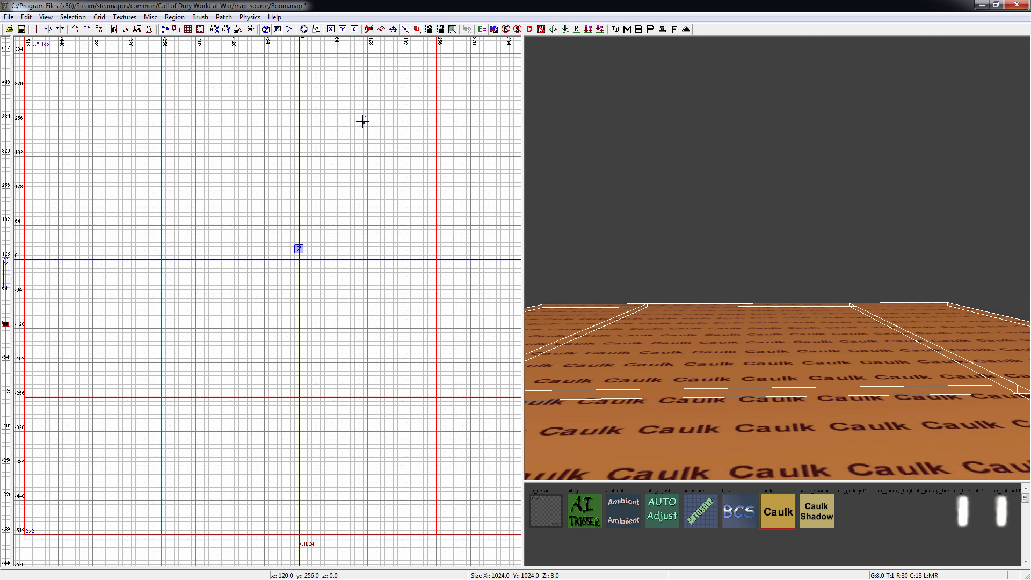
Step: Split the floor pieces along y = 256, keeping both sides of the cut
left_click(342, 123)
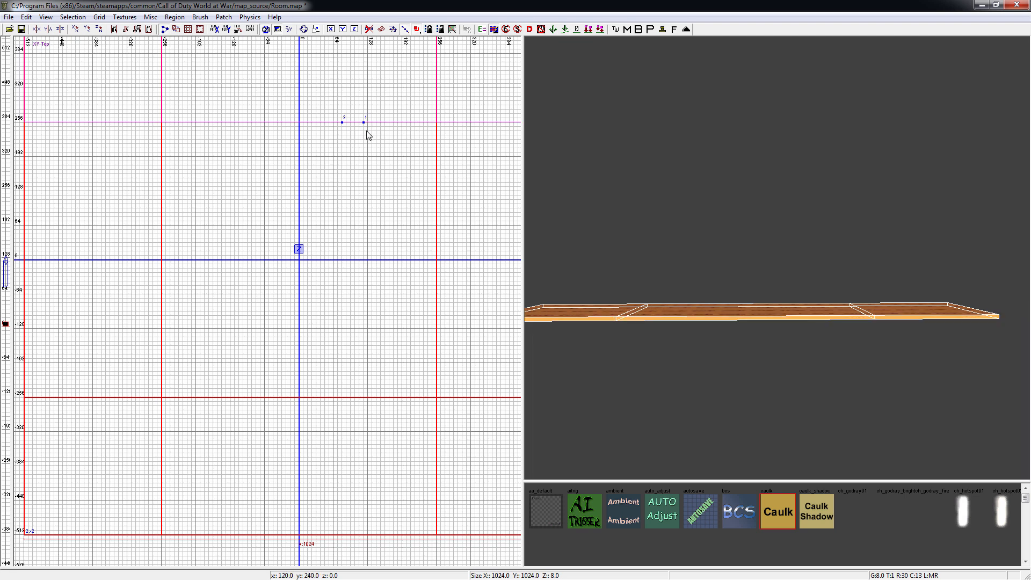
key("shift+Return")
right_click(682, 382)
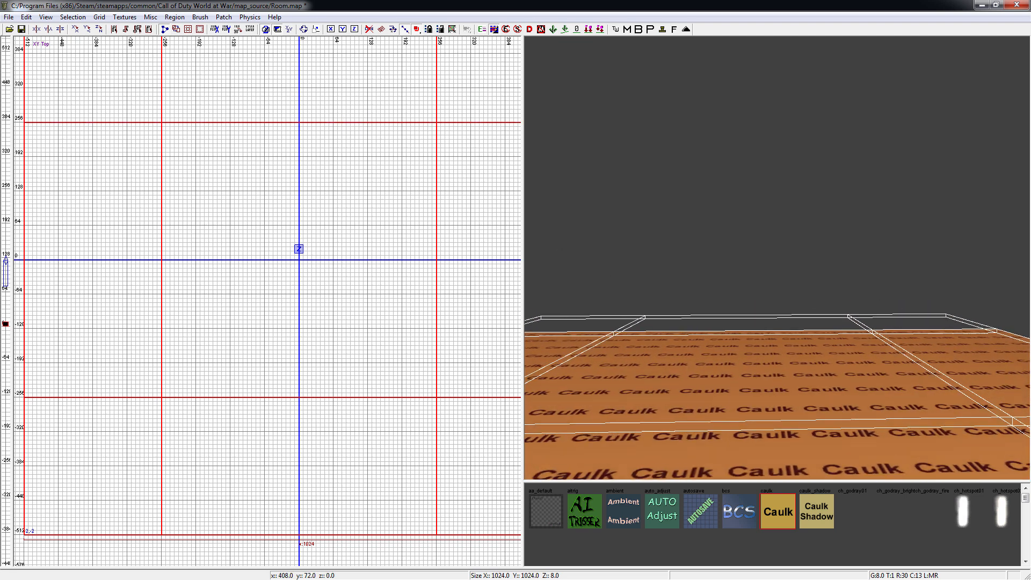
scroll(172, 212, "down", 2)
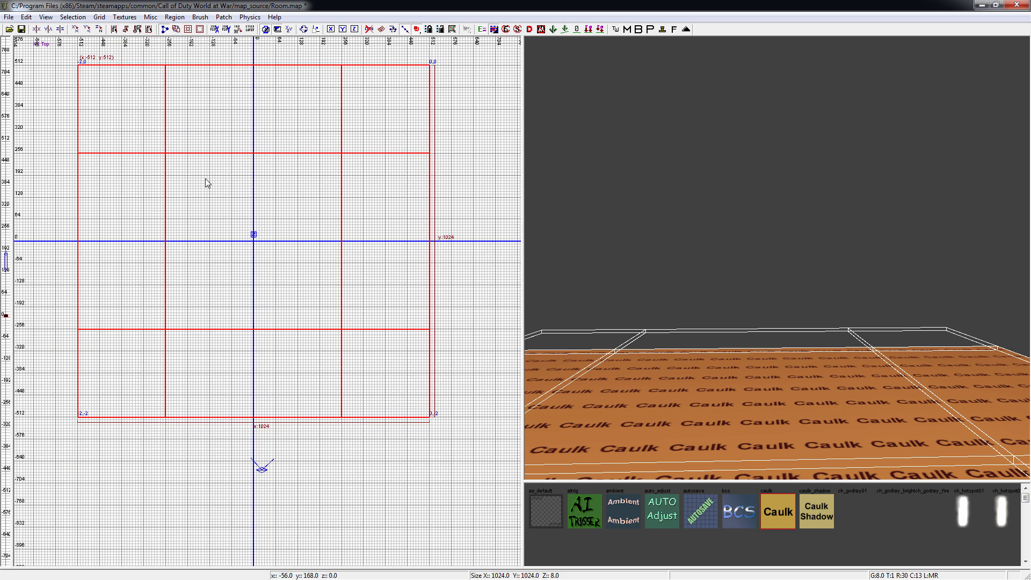
Step: Deselect the centre floor piece and clear the selection of the remaining pieces
right_click(674, 381)
left_click(781, 399, "shift")
mouse_move(780, 400)
right_mouse_down()
mouse_move(899, 399)
mouse_move(781, 408)
mouse_move(797, 398)
mouse_move(786, 408)
right_mouse_up()
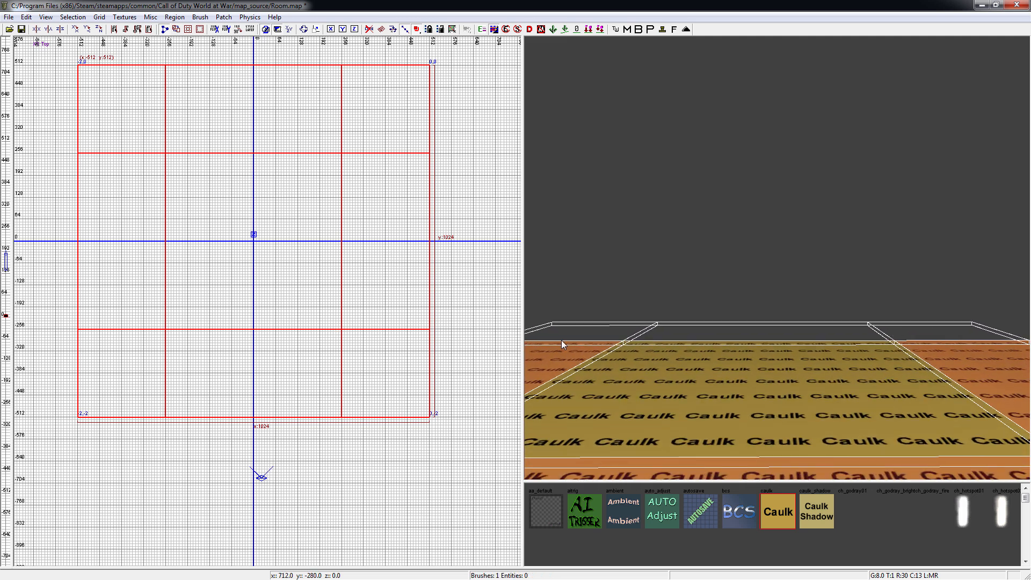
key("Escape")
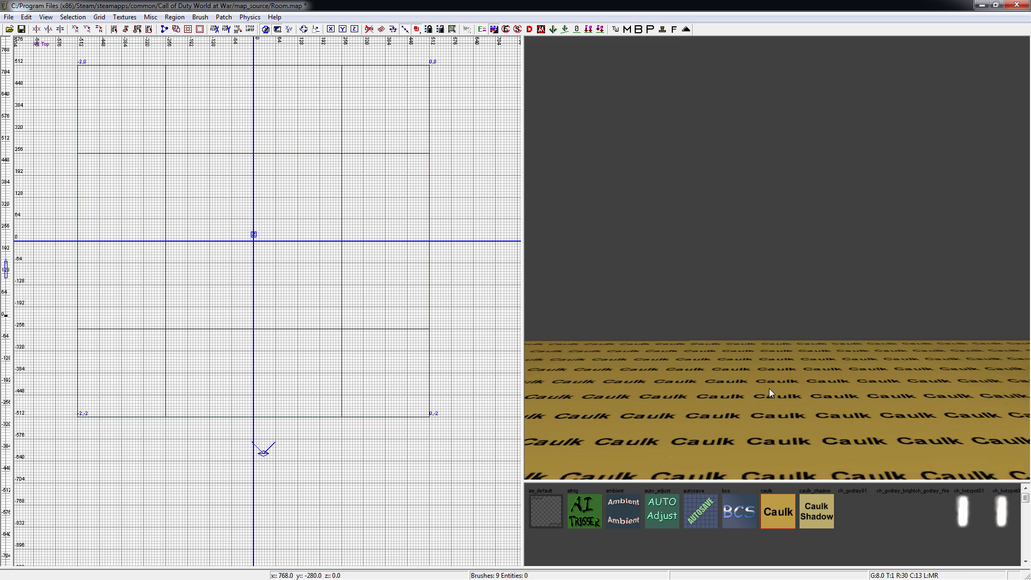
left_click(649, 371, "shift")
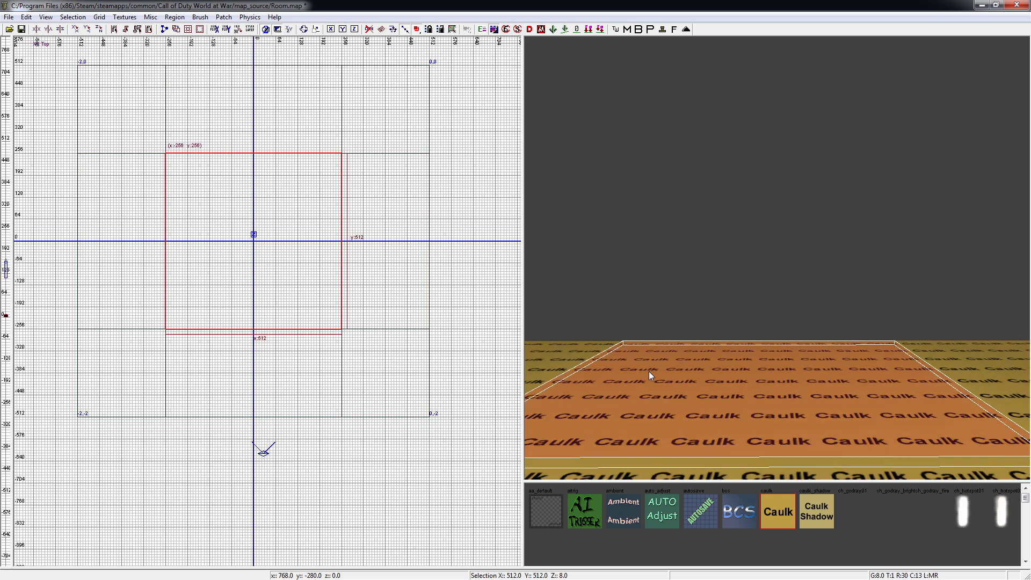
key("Escape")
mouse_move(698, 384)
right_mouse_down()
mouse_move(647, 379)
mouse_move(675, 375)
right_mouse_up()
left_click(675, 375, "shift")
left_click(588, 433, "shift")
left_click(785, 427, "shift")
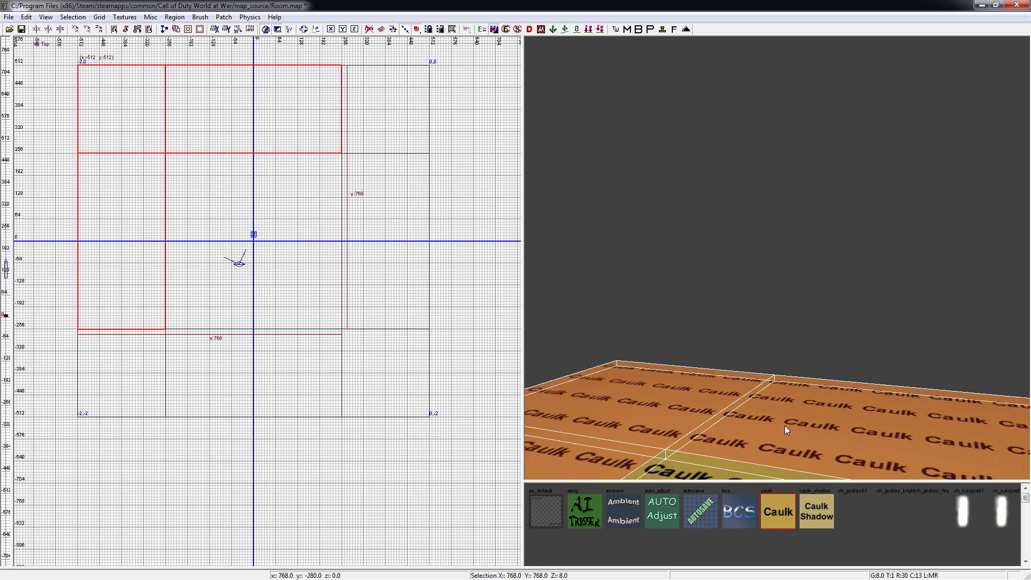
right_click_drag(785, 427, 808, 412)
key("Escape")
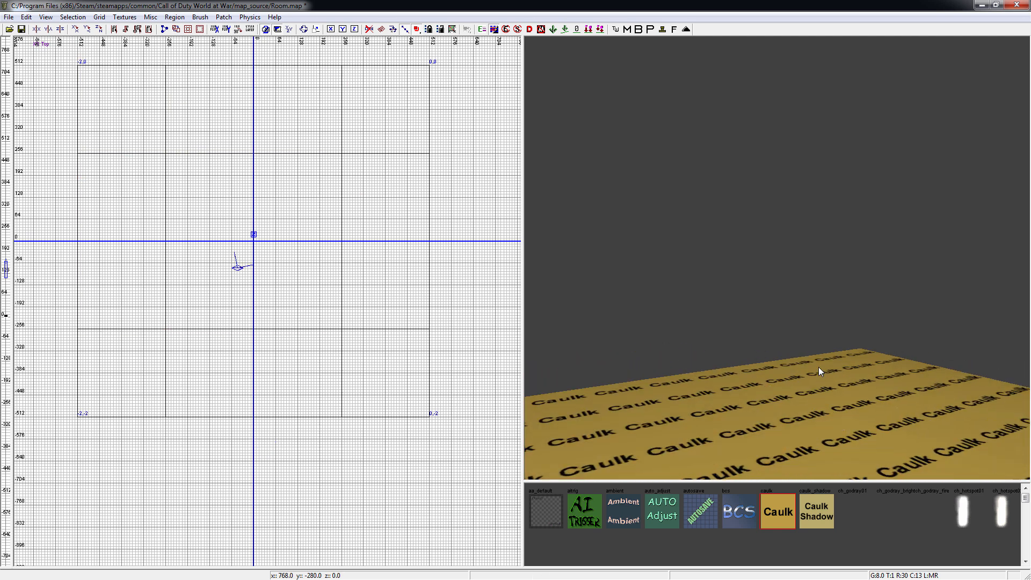
Step: Select only the top faces of the eight floor pieces surrounding the centre piece
left_click(821, 368, "shift")
right_click_drag(740, 403, 740, 385)
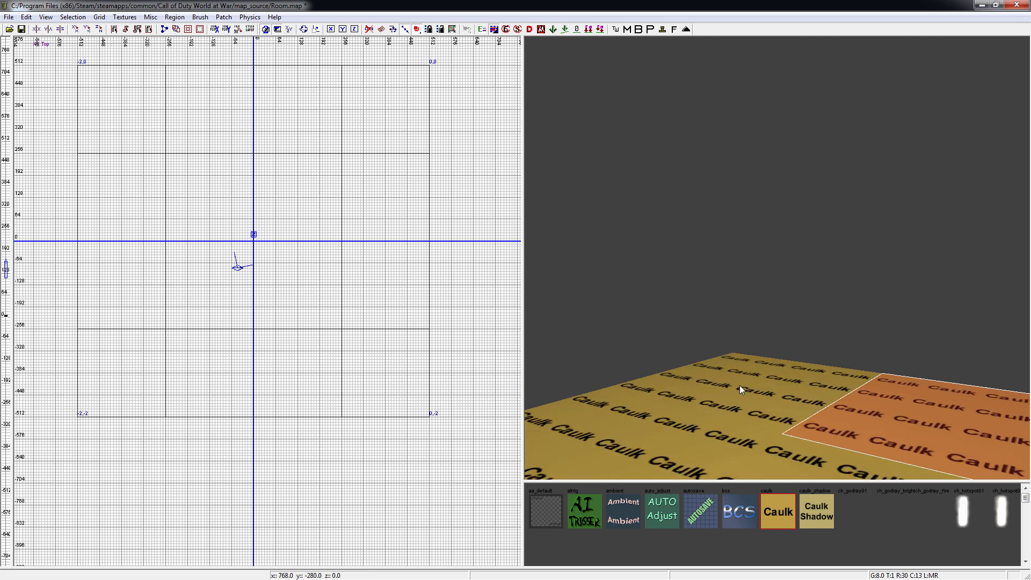
left_click(740, 385, "shift")
left_click(681, 418, "shift")
mouse_move(681, 418)
right_mouse_down()
mouse_move(544, 377)
mouse_move(546, 368)
mouse_move(629, 388)
mouse_move(675, 369)
mouse_move(677, 379)
mouse_move(727, 384)
mouse_move(715, 429)
right_mouse_up()
left_click(542, 385, "shift")
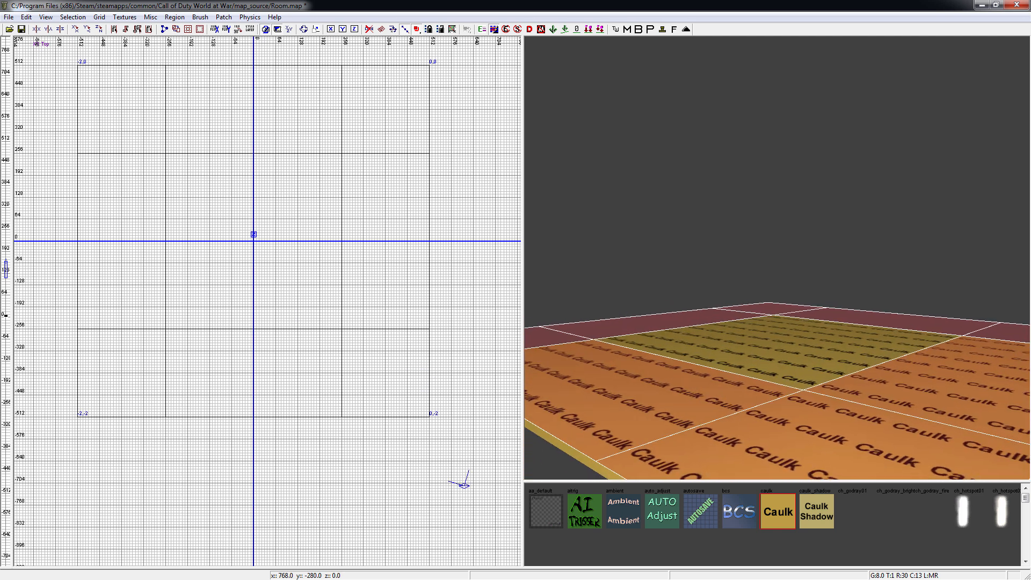
right_click_drag(676, 397, 671, 397)
Step: Filter the textures to ground usage and apply the dark patchy grass texture to the selected faces
left_click(125, 16)
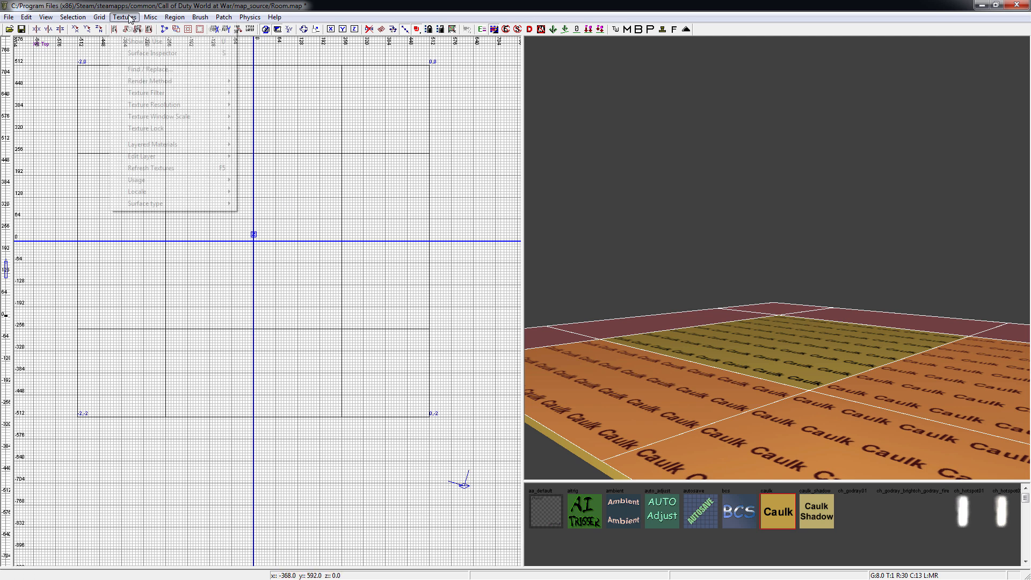
mouse_move(167, 181)
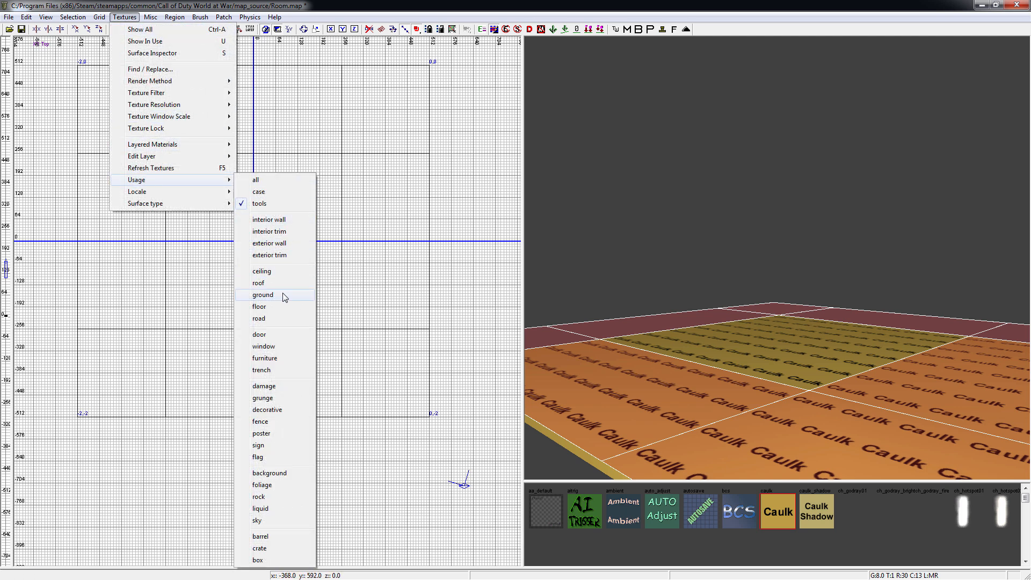
left_click(263, 295)
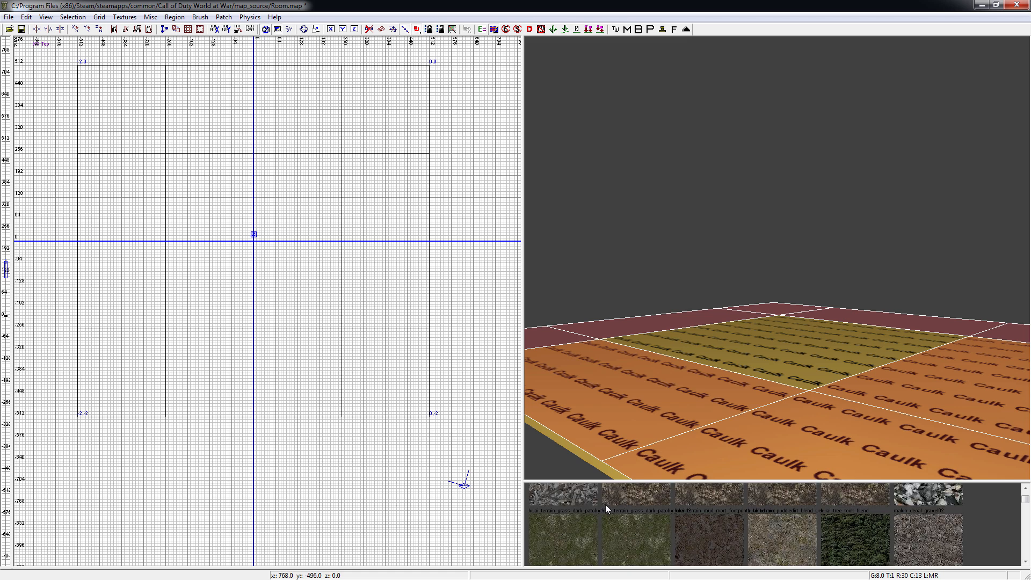
left_click(578, 506)
right_click_drag(686, 418, 752, 418)
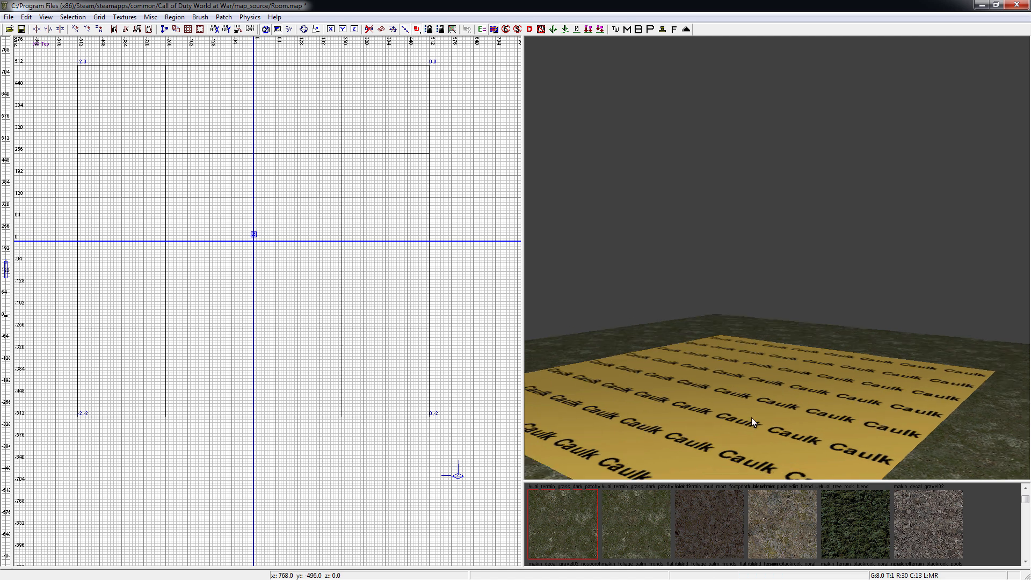
Step: Apply the floor texture berlin_floors_concrete_tile5 to the top face of the centre floor piece
left_click(693, 388, "shift")
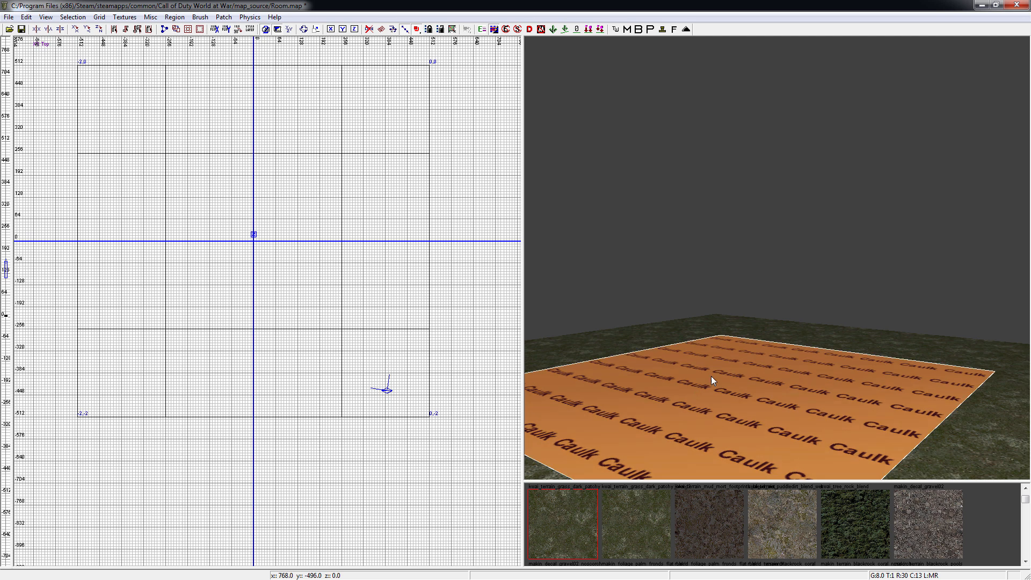
left_click(125, 17)
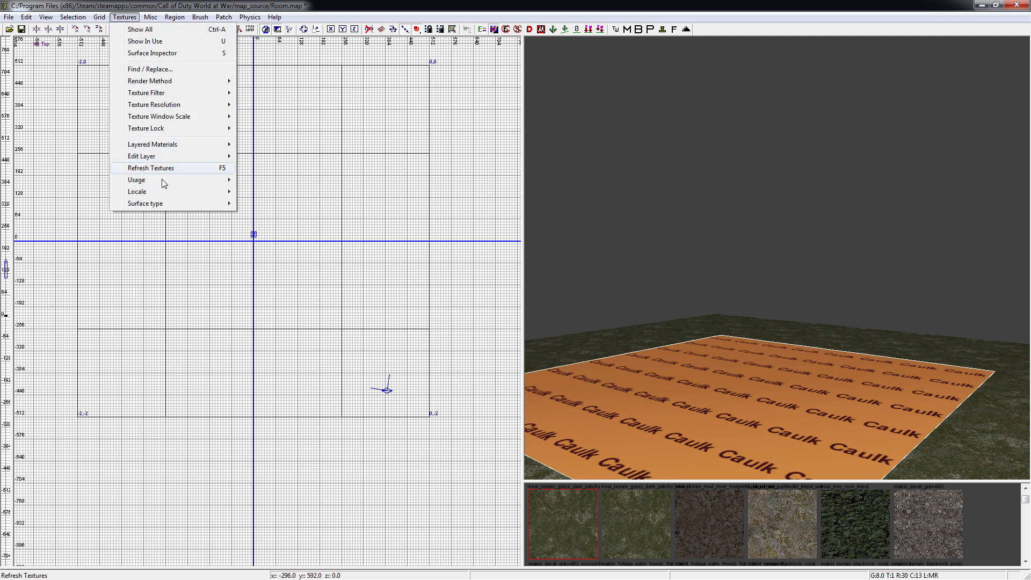
mouse_move(182, 187)
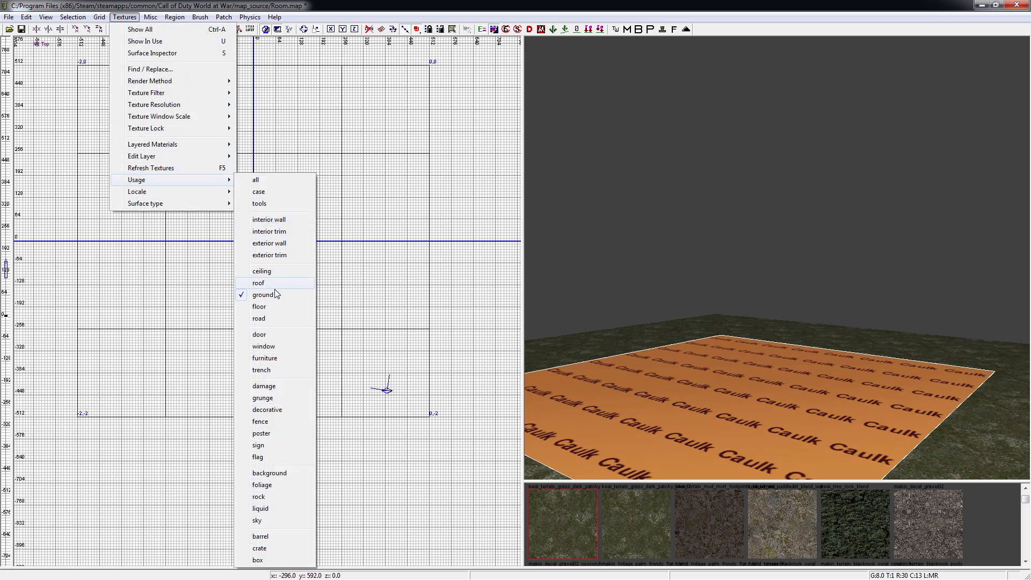
left_click(274, 307)
scroll(694, 530, "down", 10)
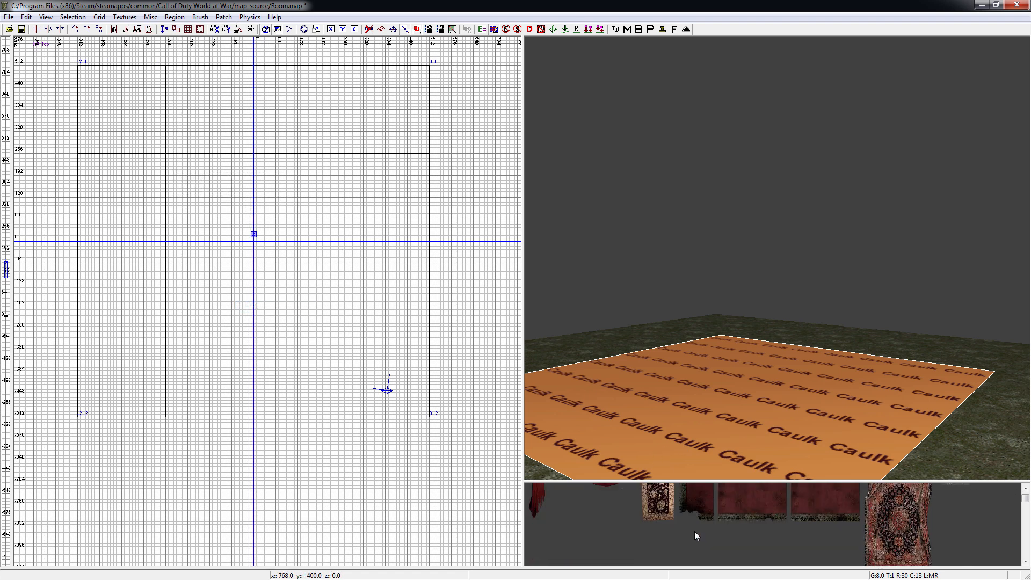
left_click(654, 508)
key("Escape")
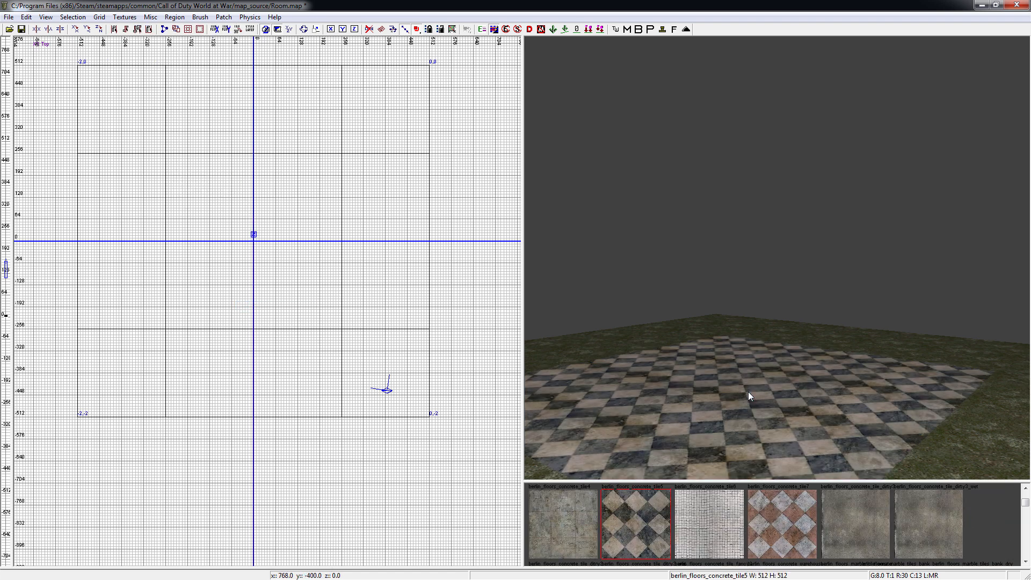
mouse_move(749, 391)
right_mouse_down()
mouse_move(848, 390)
mouse_move(793, 386)
mouse_move(802, 363)
right_mouse_up()
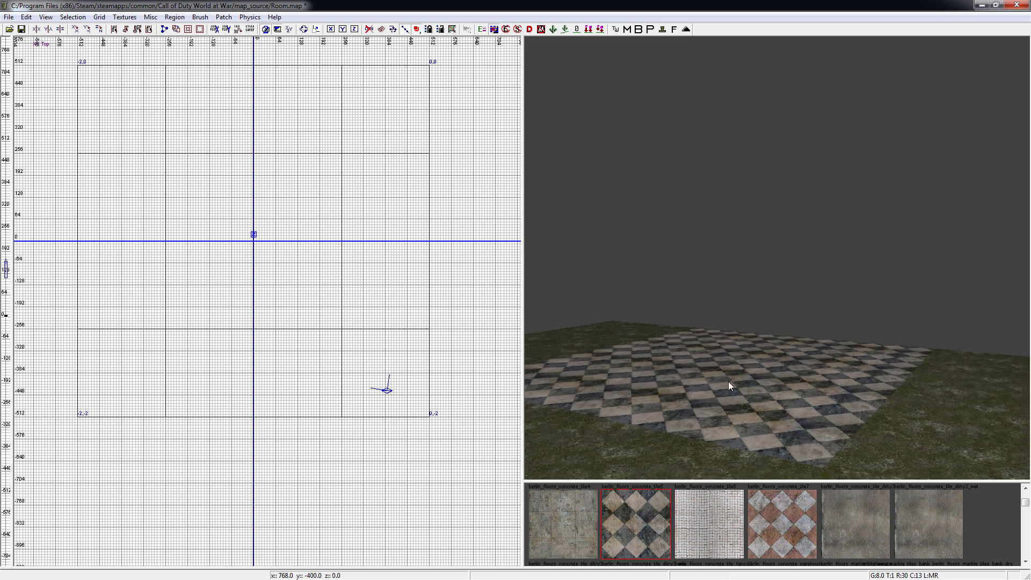
mouse_move(728, 381)
right_mouse_down()
mouse_move(694, 390)
mouse_move(721, 388)
right_mouse_up()
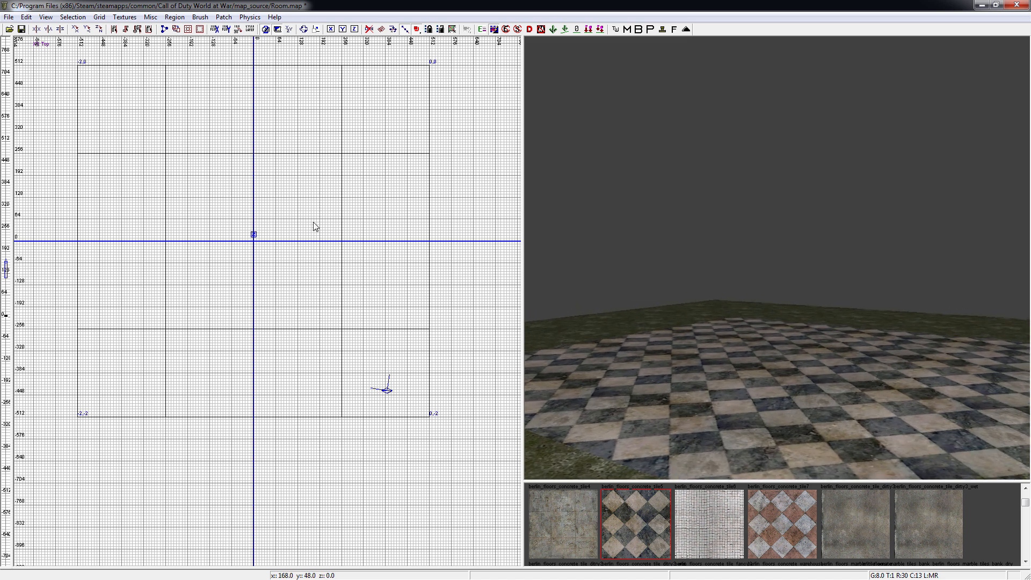
Step: Filter the textures to tools usage and make Caulk the current texture
scroll(315, 224, "up", 1)
left_click(122, 17)
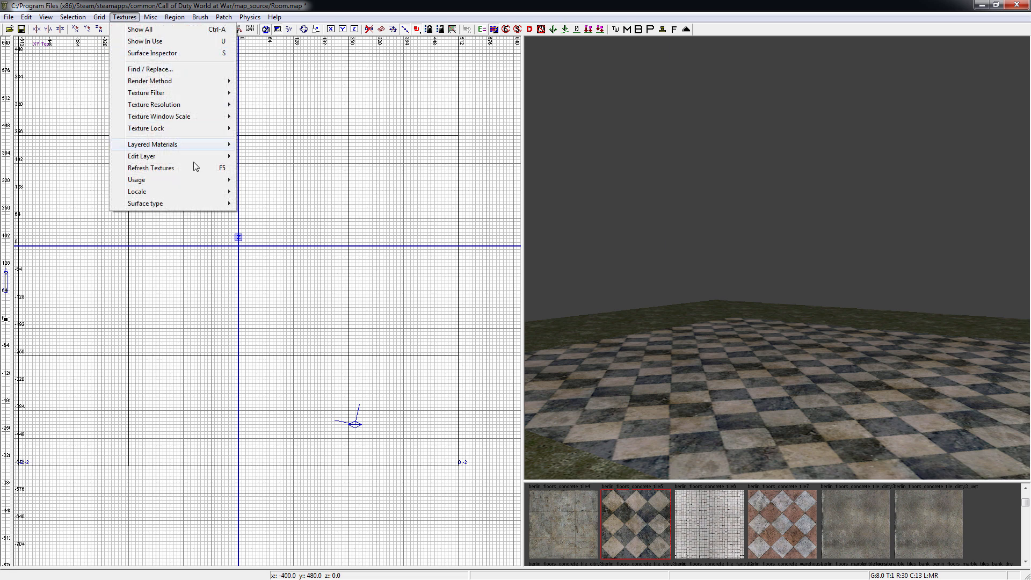
mouse_move(186, 181)
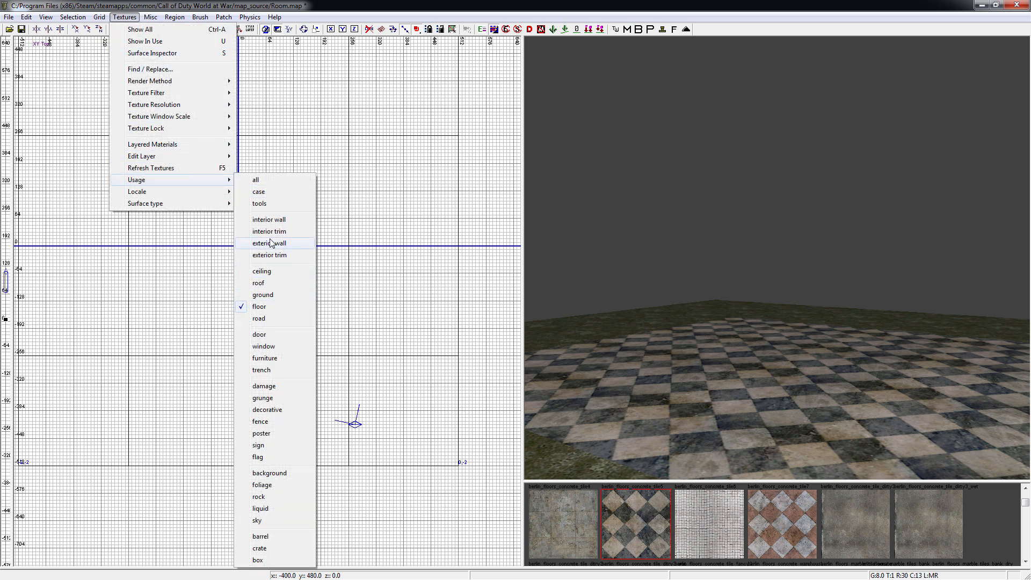
left_click(260, 203)
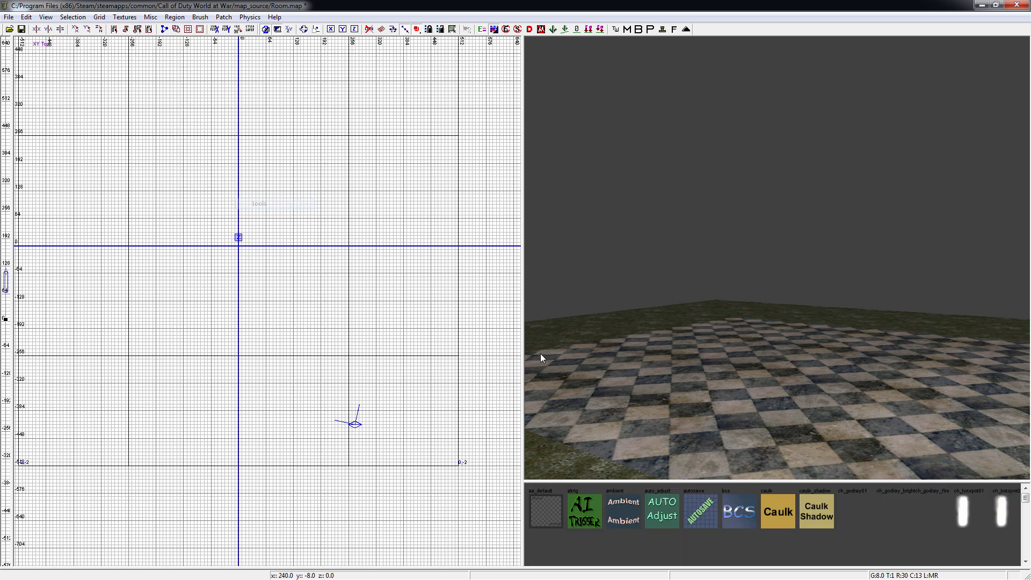
left_click(775, 517)
right_click_drag(775, 316, 803, 316)
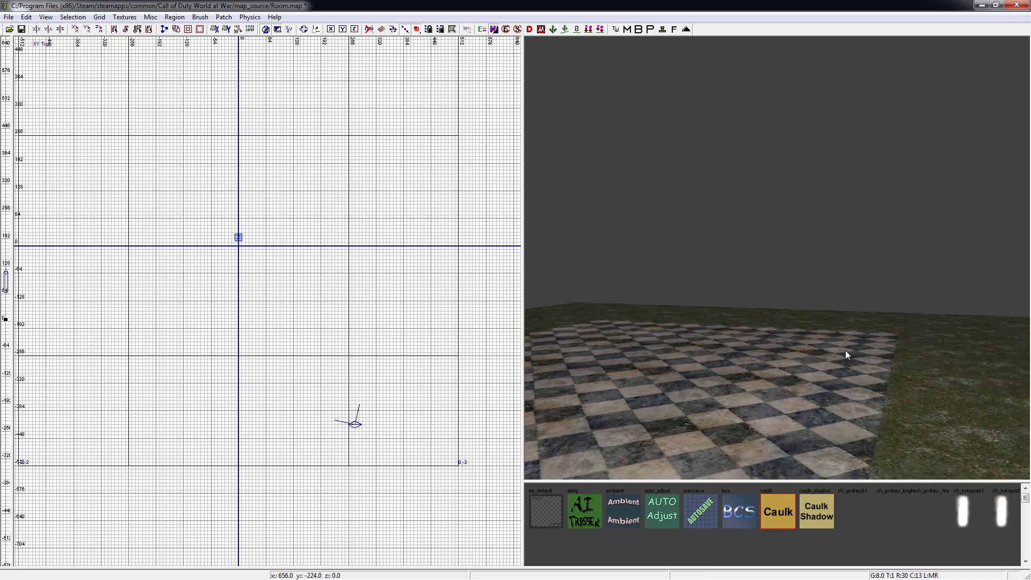
Step: Draw an 8-unit-thick caulk brush just inside x = 256, running 512 units from y = 256 to y = -256
right_click_drag(778, 377, 852, 336)
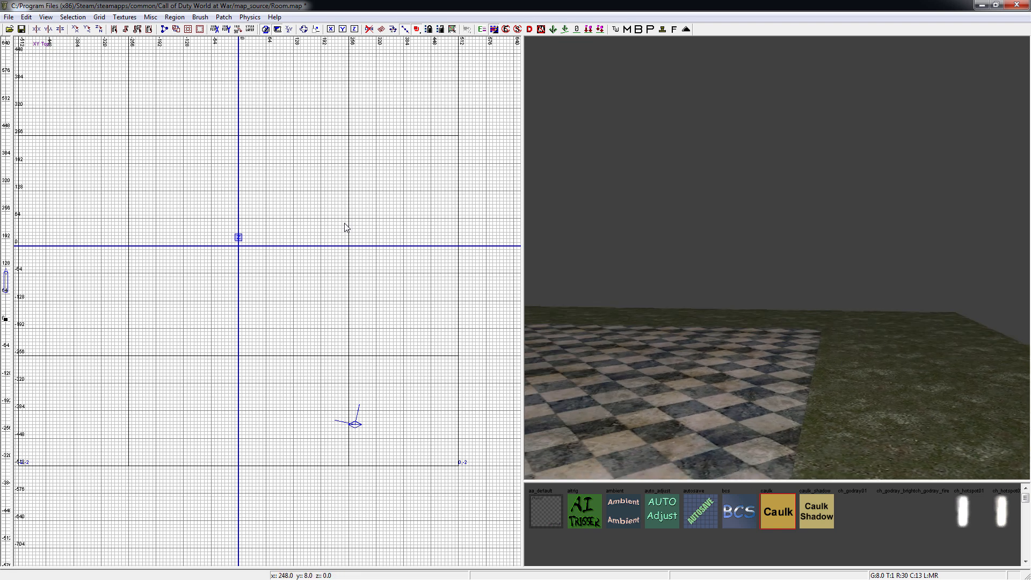
scroll(341, 214, "up", 1)
scroll(340, 215, "down", 1)
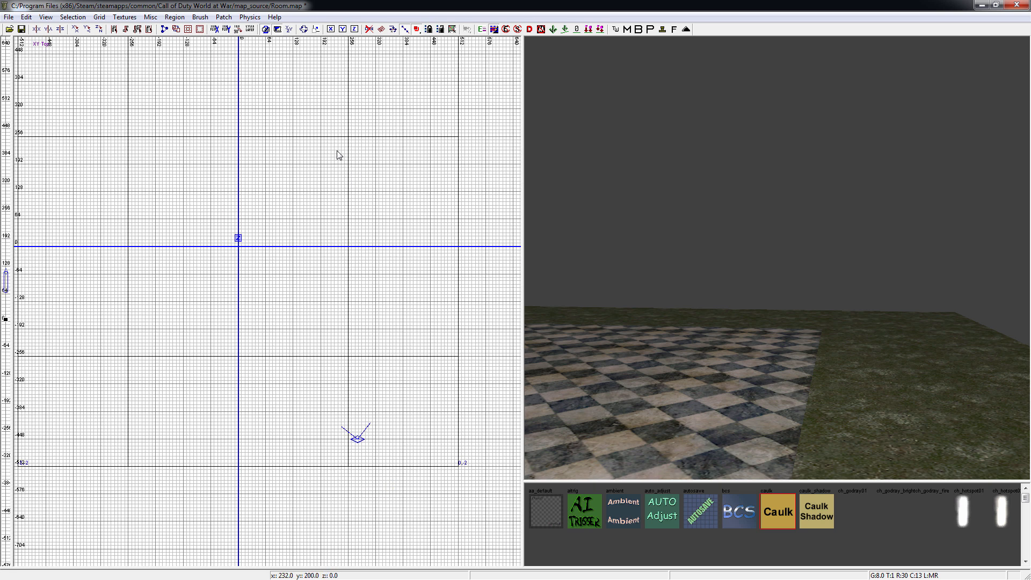
left_click_drag(347, 138, 344, 183)
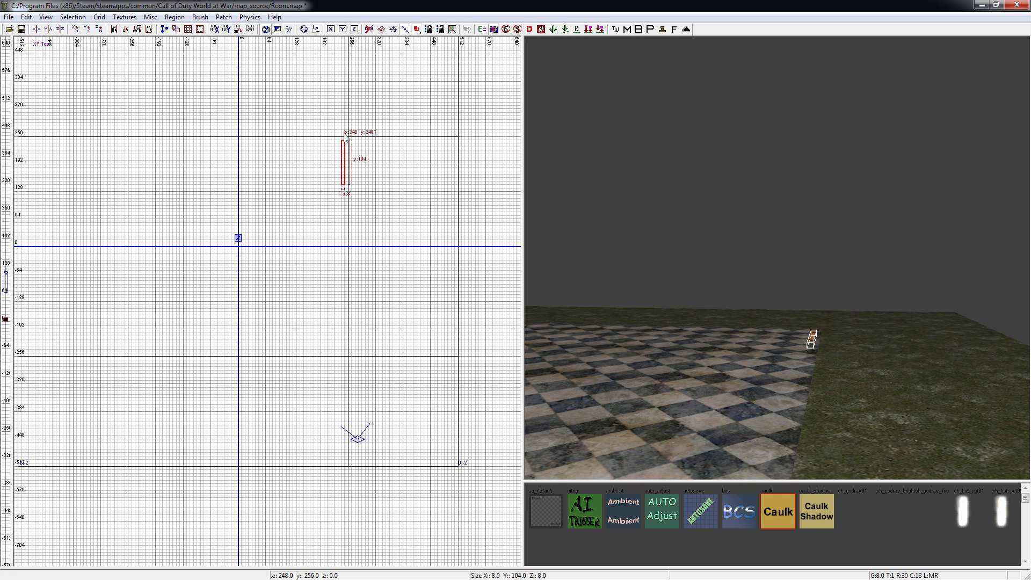
left_click_drag(343, 130, 343, 126)
left_click_drag(344, 161, 348, 162)
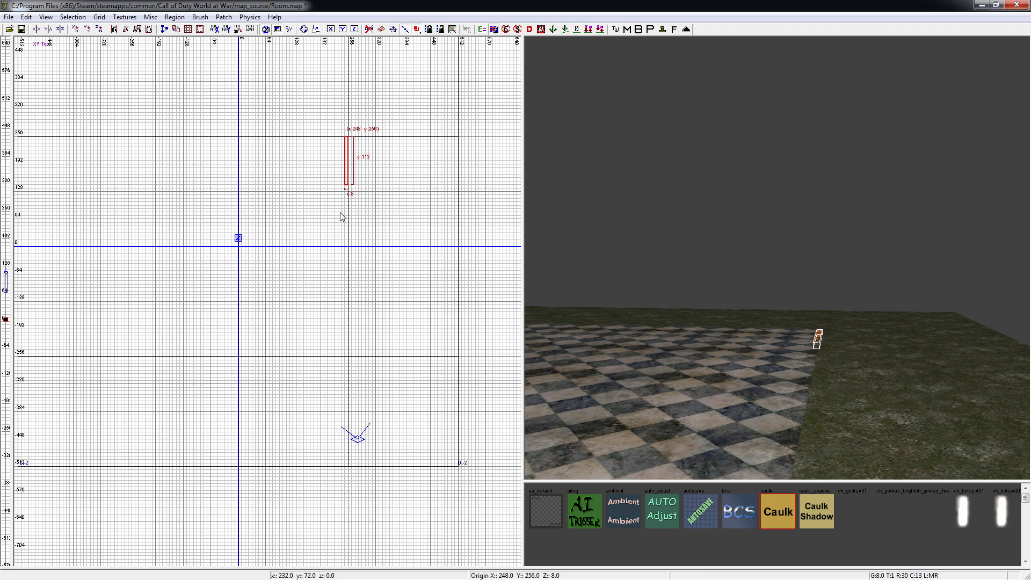
left_click_drag(346, 215, 349, 387)
Step: Switch to the XZ front view, deselect the caulk strip and select all nine floor pieces
key("ctrl+Tab")
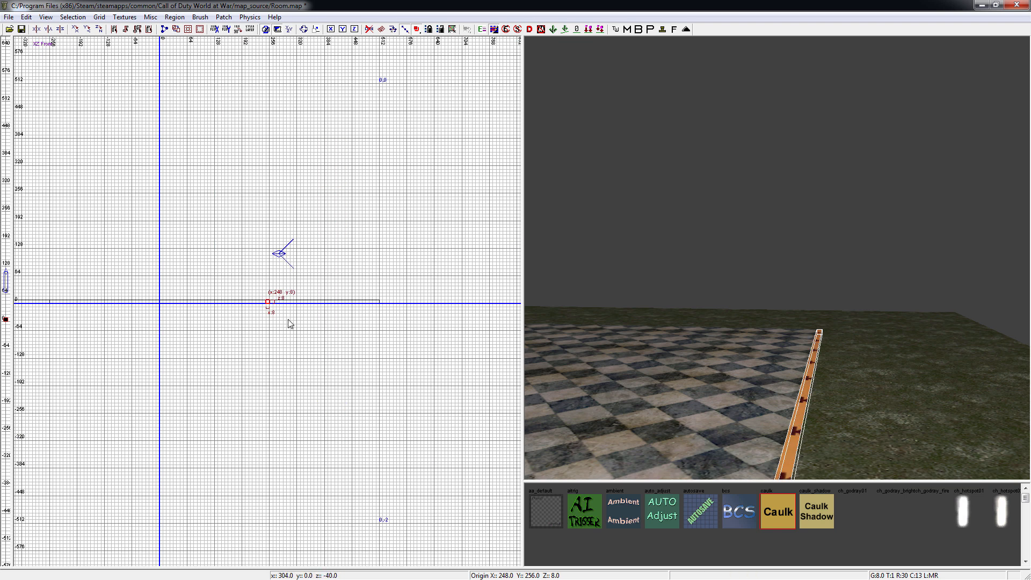
key("Escape")
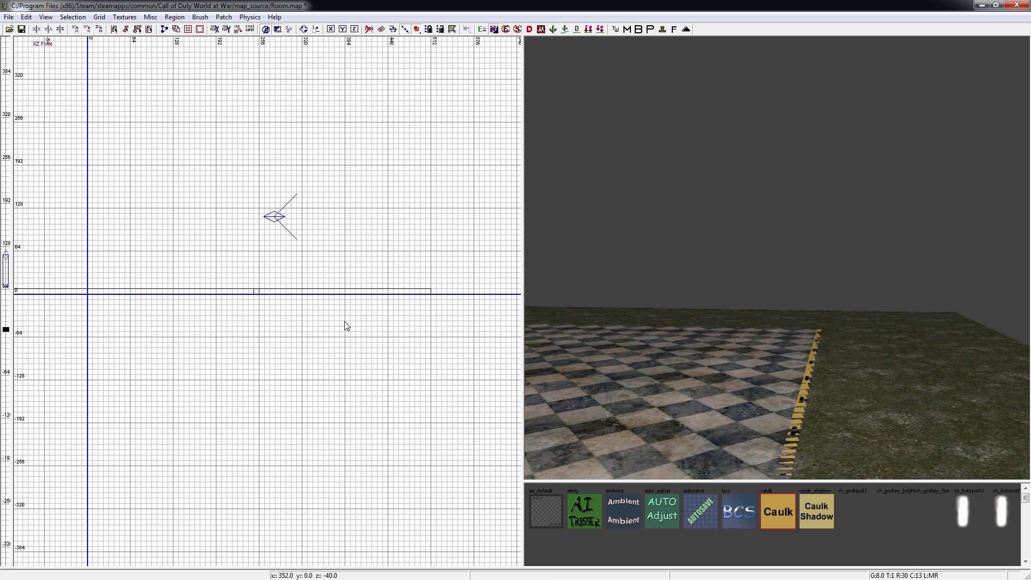
right_click_drag(723, 363, 678, 342)
left_click(637, 305, "shift")
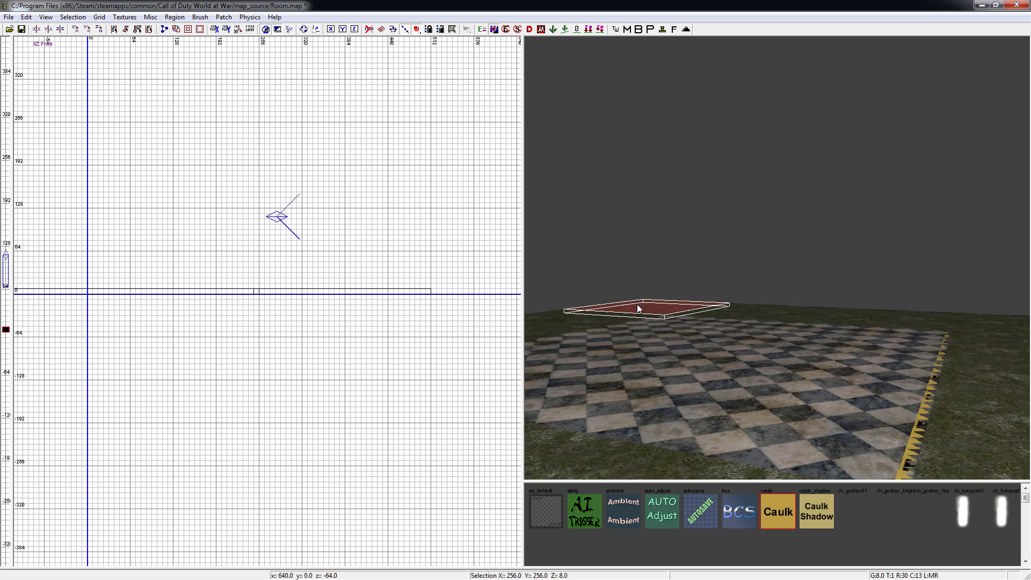
left_click(603, 318, "shift")
left_click(726, 312, "shift")
left_click(990, 331, "shift")
left_click(977, 379, "shift")
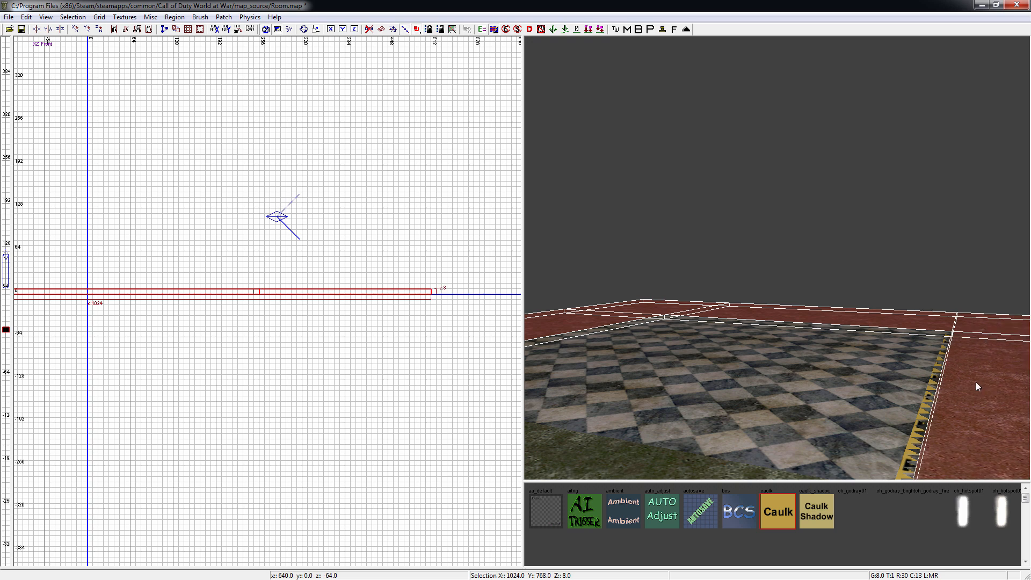
left_click(834, 377, "shift")
right_click_drag(833, 377, 778, 372)
left_click(534, 369, "shift")
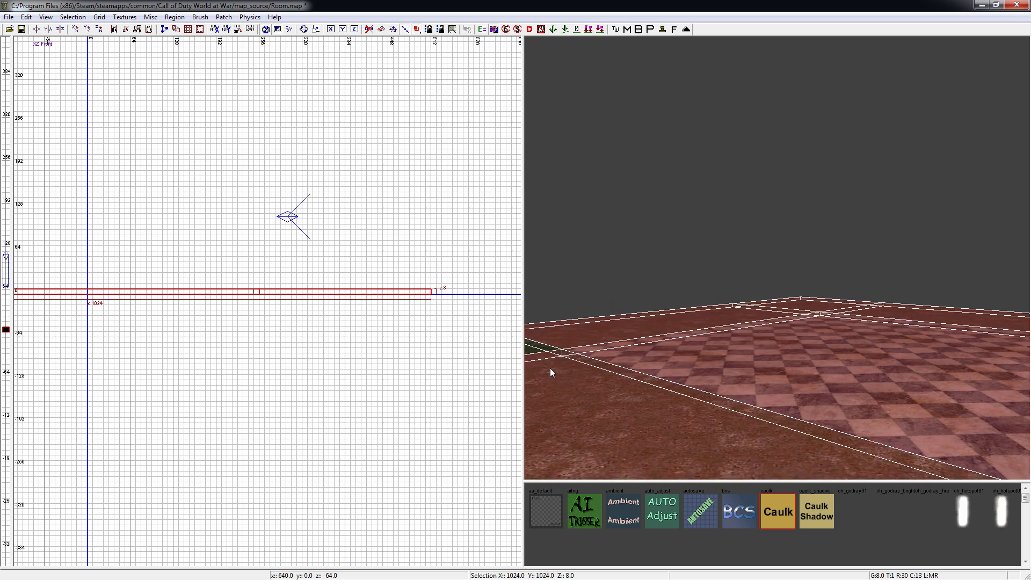
left_click(539, 351, "shift")
right_click_drag(617, 360, 782, 420)
left_click(782, 424, "shift")
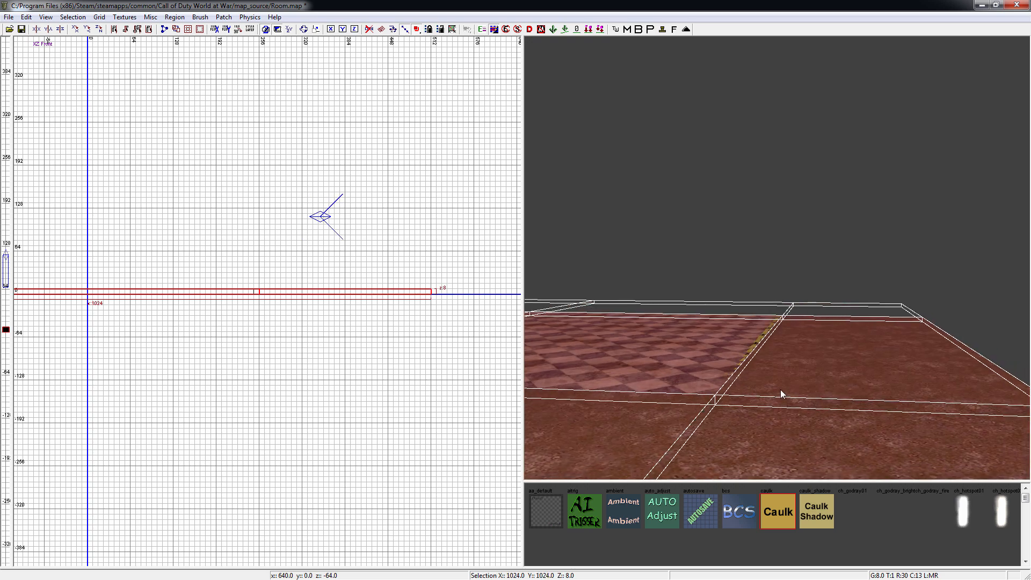
Step: Lower the selected floor pieces 8 units so their tops sit at z = 0, and clear the selection
key("ctrl+Tab")
key("ctrl+Tab")
scroll(238, 240, "down", 2)
right_click_drag(238, 240, 419, 282)
key("ctrl+Tab")
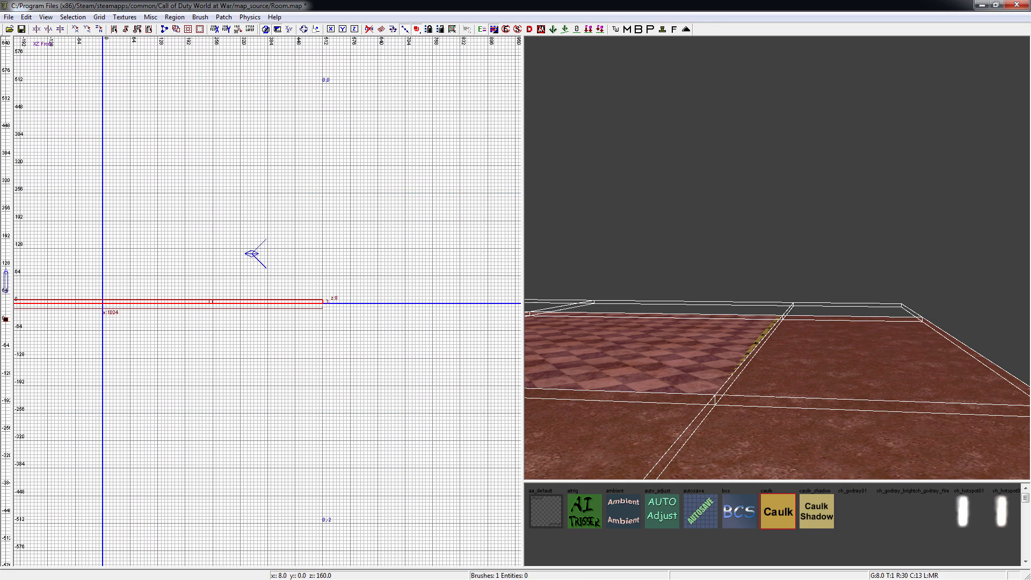
right_click_drag(185, 230, 178, 248)
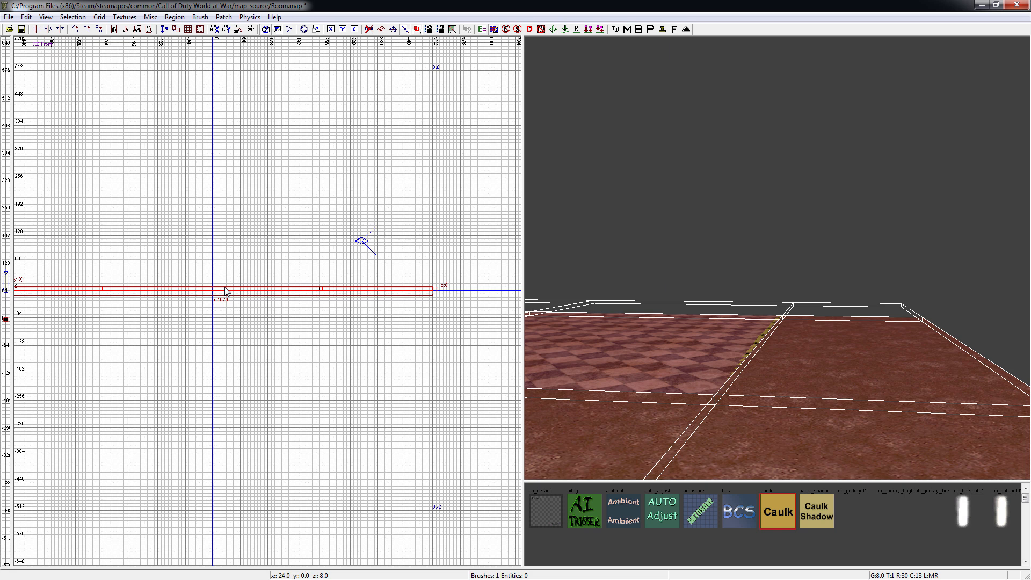
scroll(444, 297, "up", 1)
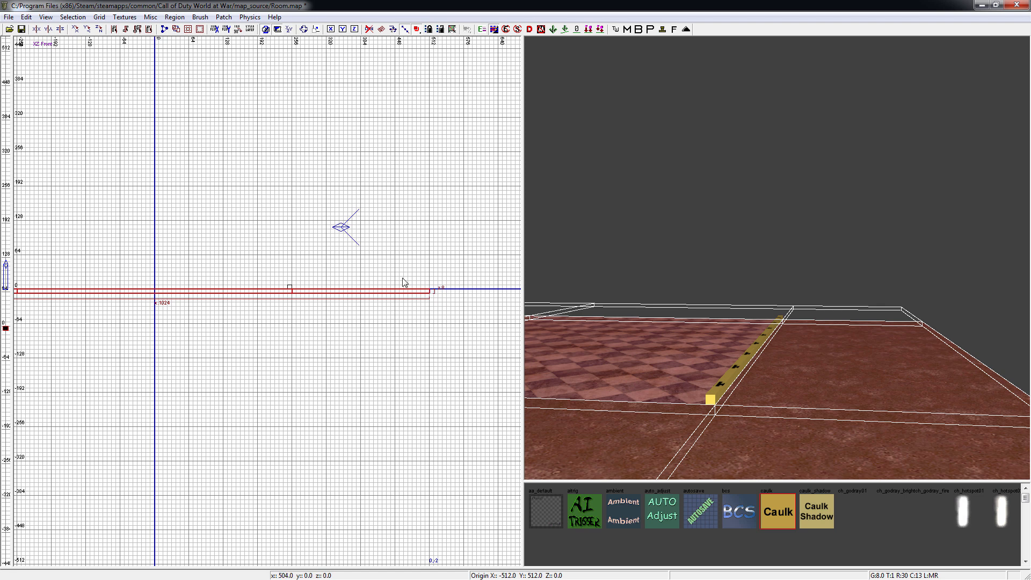
key("Escape")
Step: Select the caulk strip along the tiled floor's edge and stretch it upward into a wall 128 units high
right_click_drag(656, 304, 733, 358)
left_click(848, 415, "shift")
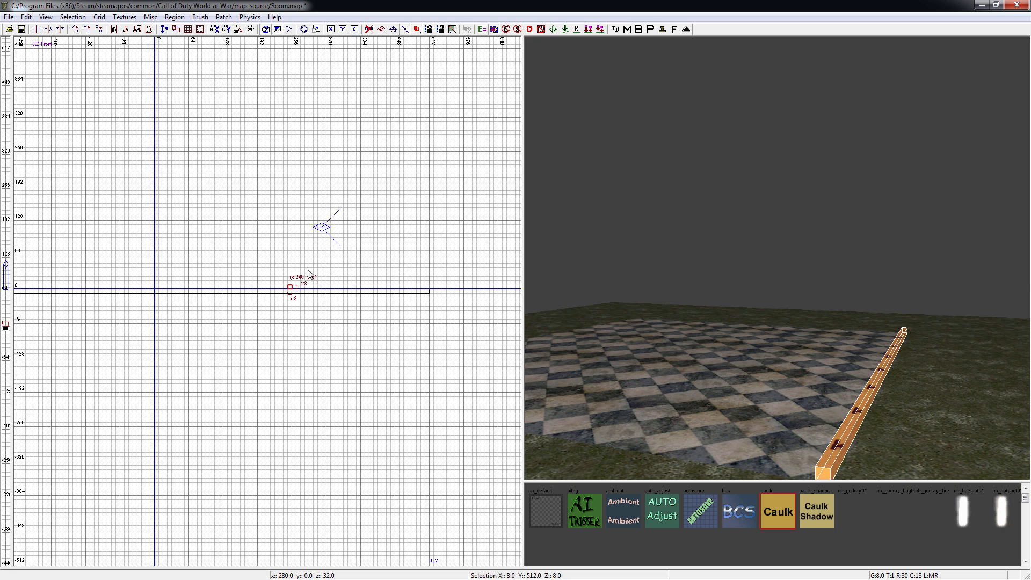
left_click_drag(290, 275, 291, 210)
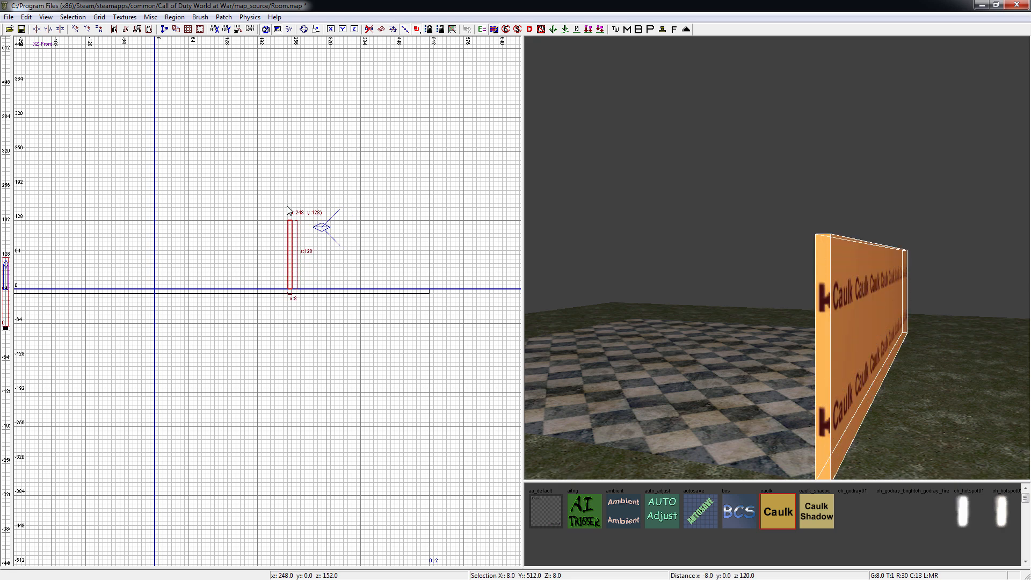
Step: Switch to the XY top view, duplicate the caulk wall and place the copy along the opposite floor edge at x = -256
scroll(314, 264, "up", 2)
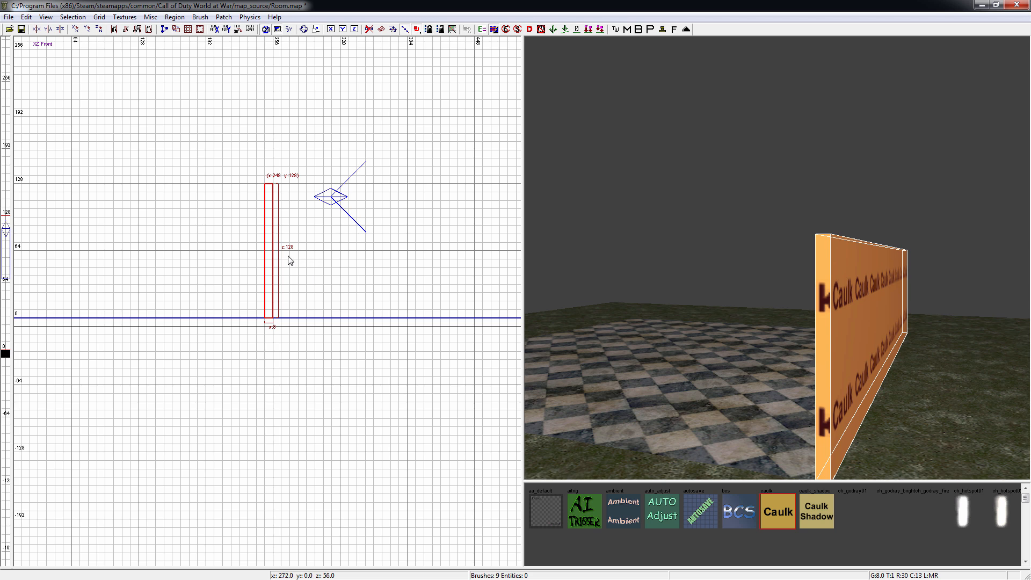
scroll(290, 261, "up", 1)
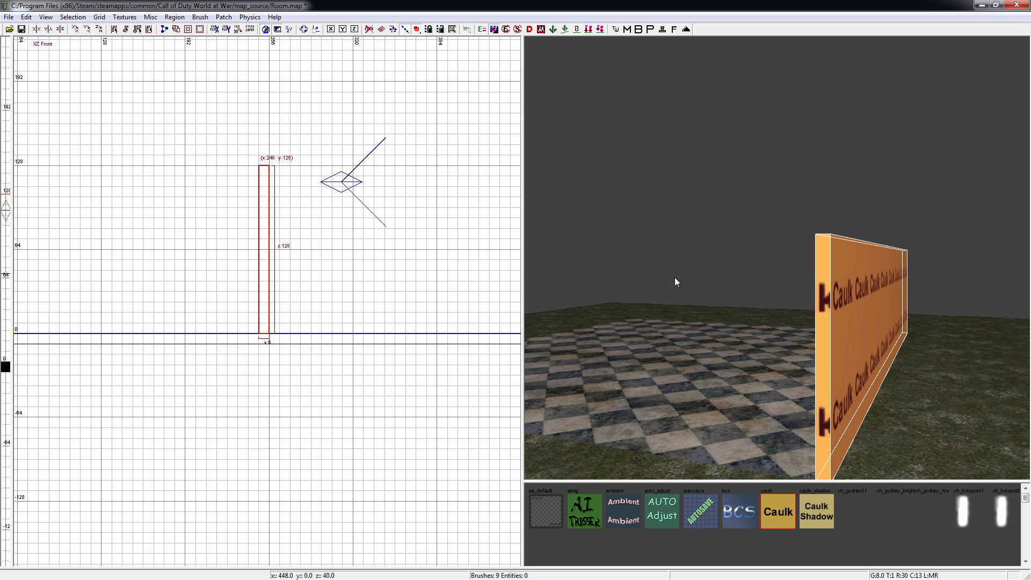
right_click_drag(699, 305, 569, 305)
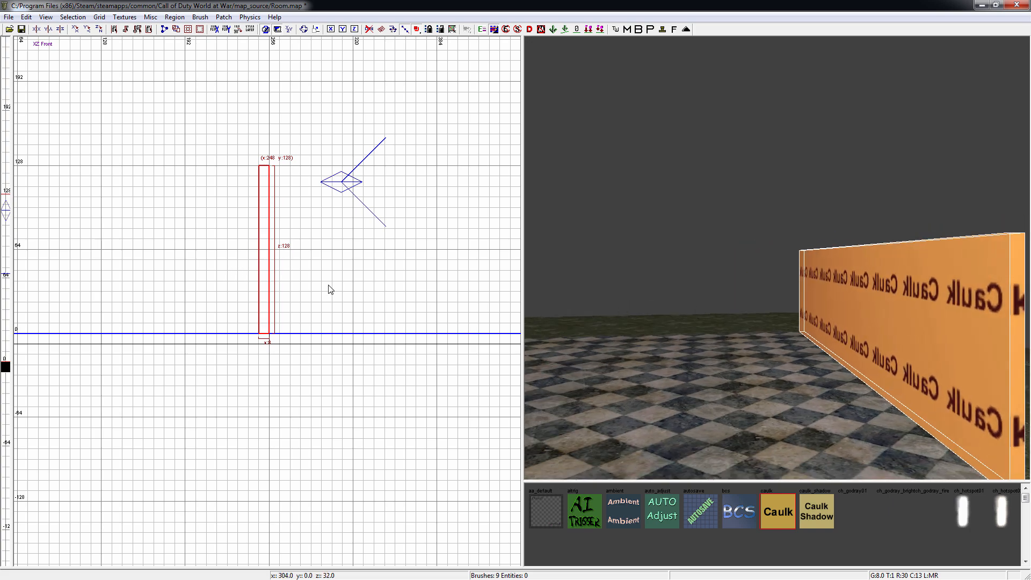
key("ctrl+Tab")
key("ctrl+Tab")
scroll(270, 284, "down", 4)
right_click_drag(305, 273, 434, 262)
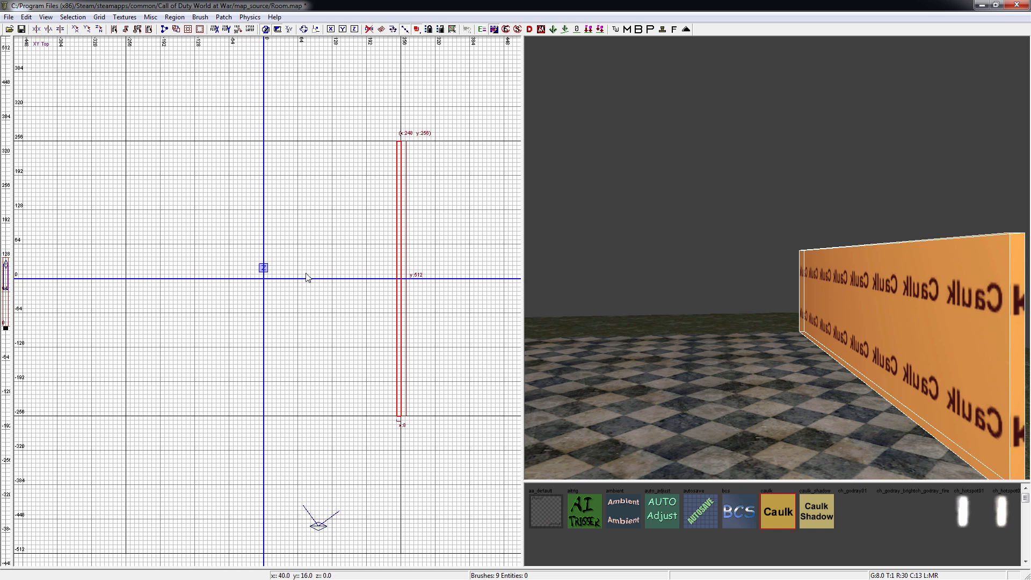
key("space")
left_click_drag(405, 295, 132, 296)
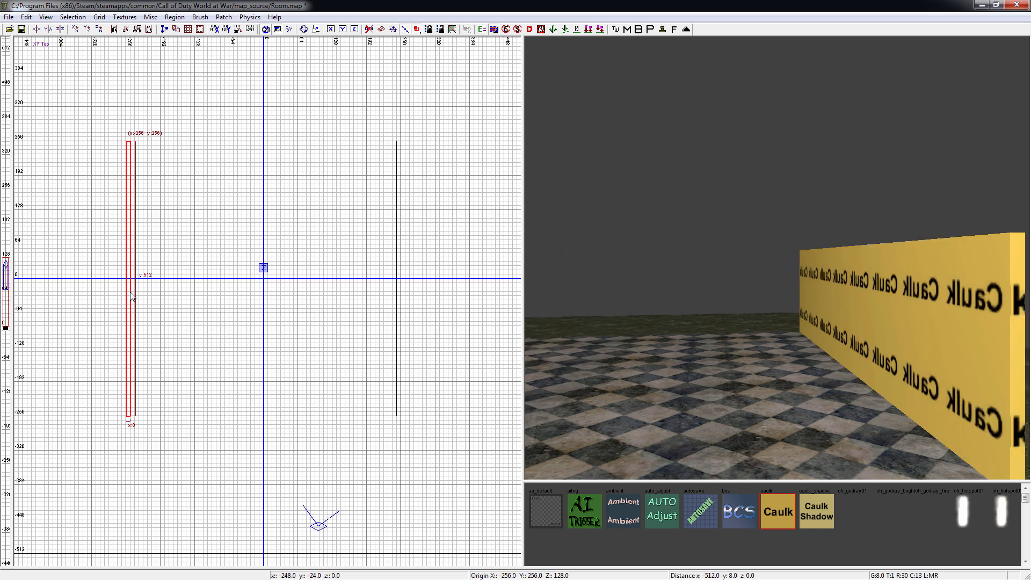
Step: Duplicate the wall at x = -256 and reshape the copy into a 496-unit-long, 8-unit-thick wall along the y = 256 edge
key("space")
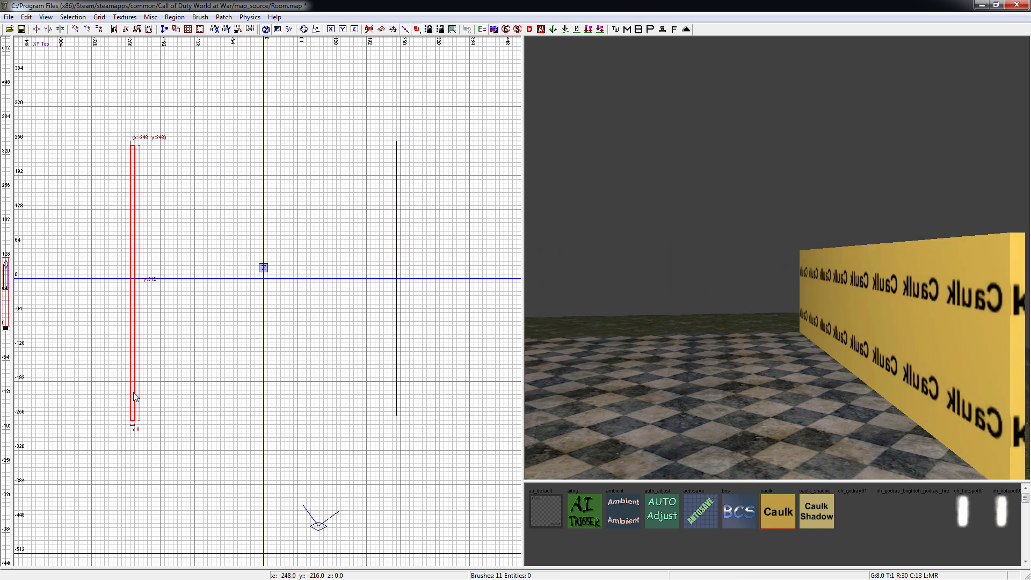
left_click_drag(133, 391, 132, 385)
left_click_drag(145, 459, 408, 184)
Step: Duplicate the wall along y = 256, move the copy to the opposite floor edge at y = -256, and clear the selection
key("space")
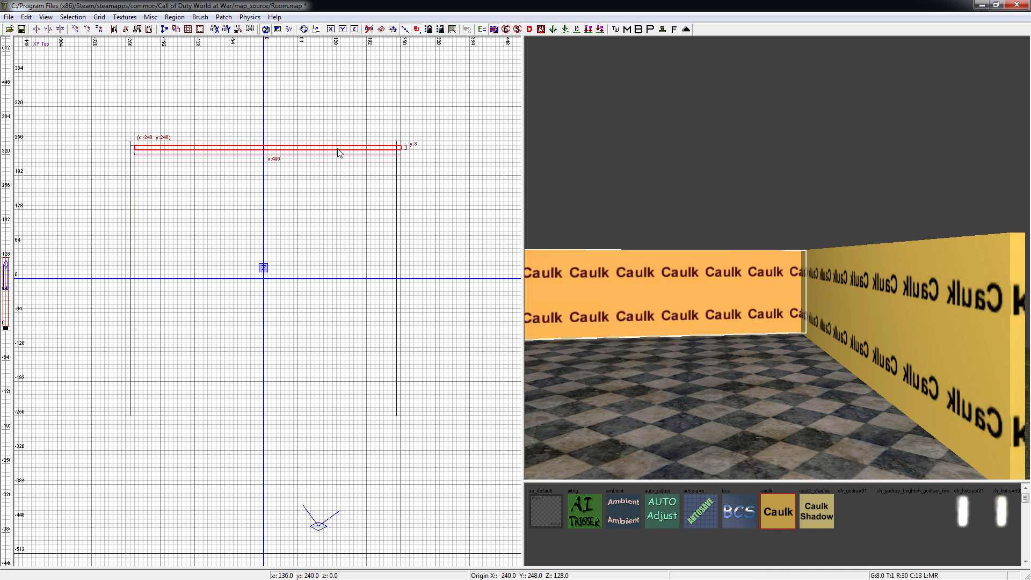
left_click_drag(338, 153, 339, 416)
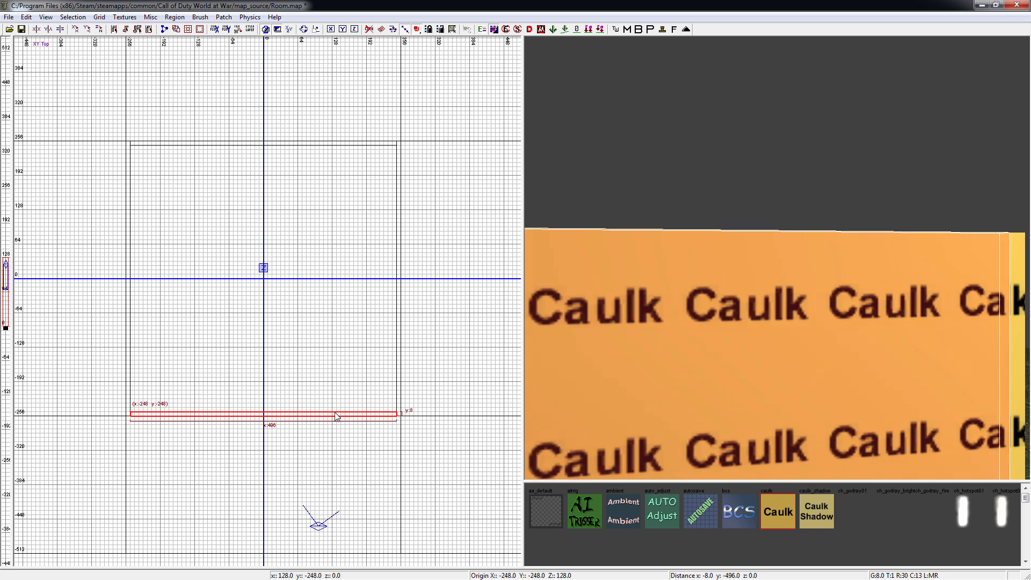
mouse_move(644, 344)
right_mouse_down()
mouse_move(676, 285)
mouse_move(777, 279)
mouse_move(667, 373)
right_mouse_up()
key("Escape")
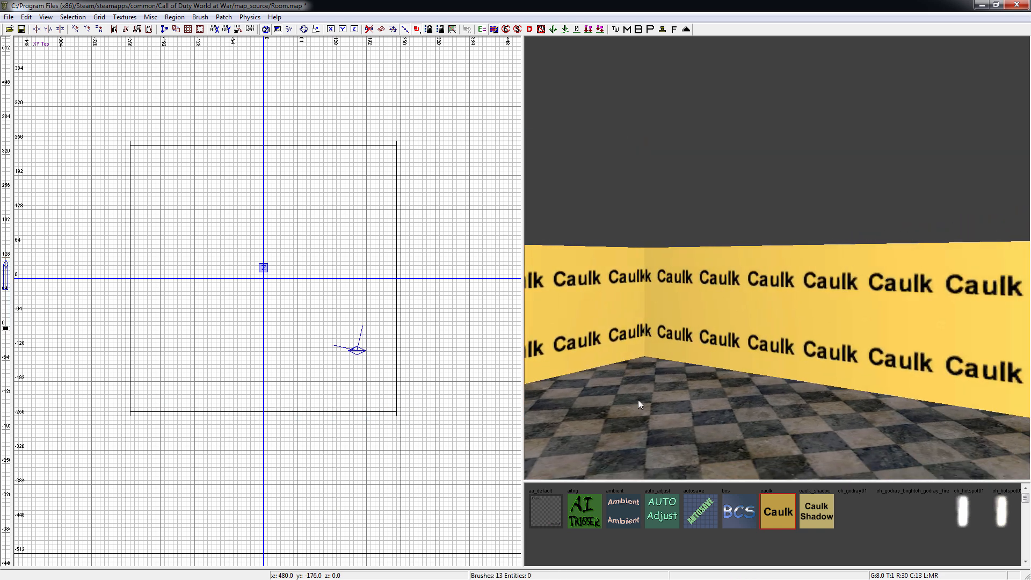
Step: Duplicate the tiled floor, raise the copy onto the wall tops at z = 128 as a caulk ceiling, and clear the selection
left_click(659, 386, "shift")
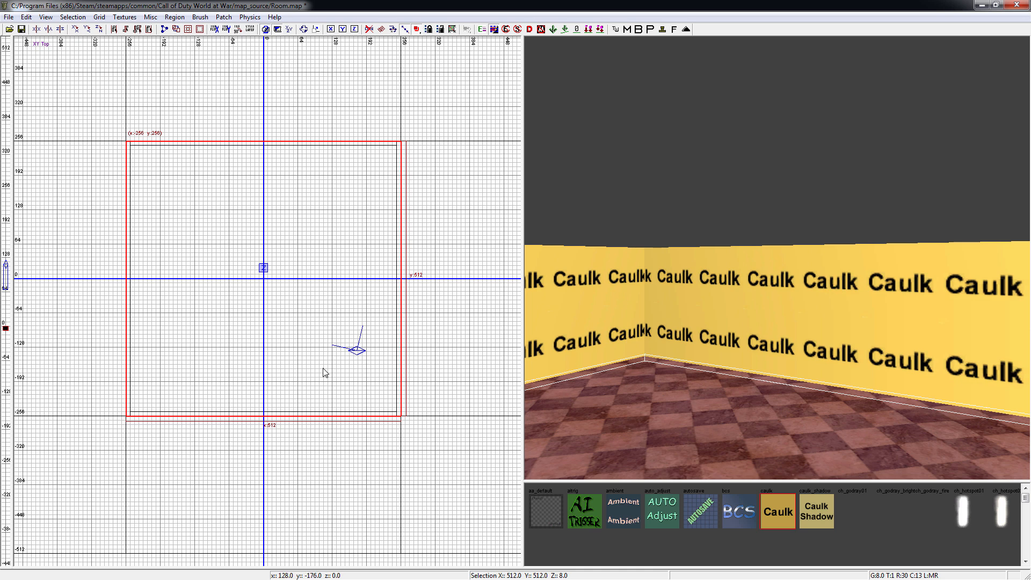
key("space")
key("ctrl+Tab")
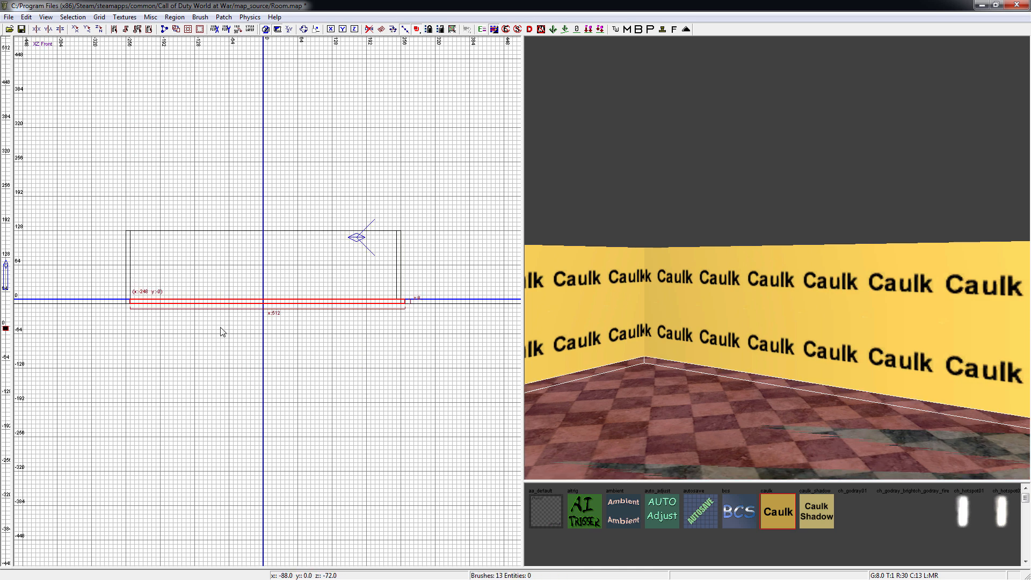
left_click_drag(223, 302, 219, 233)
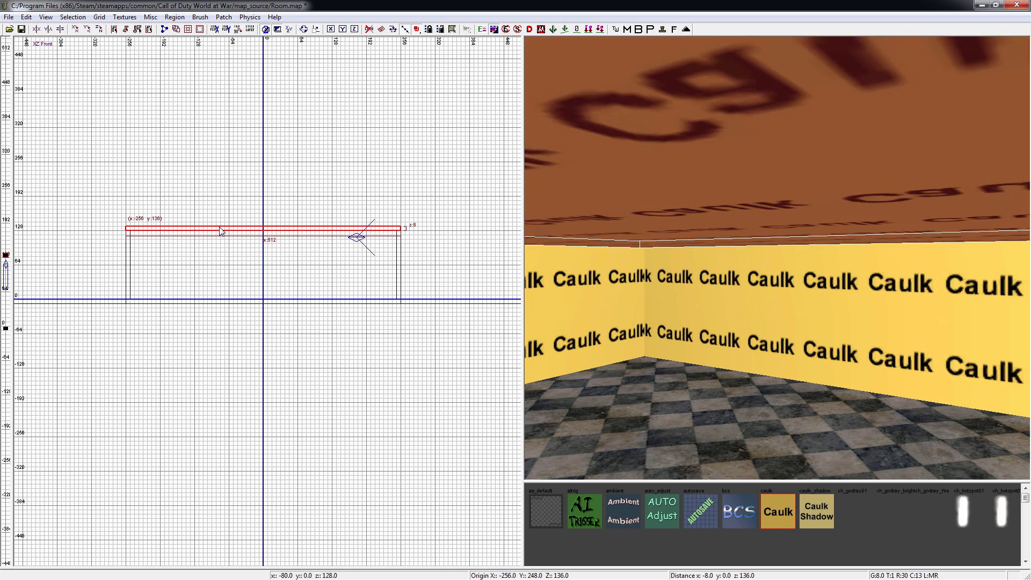
left_click(782, 515)
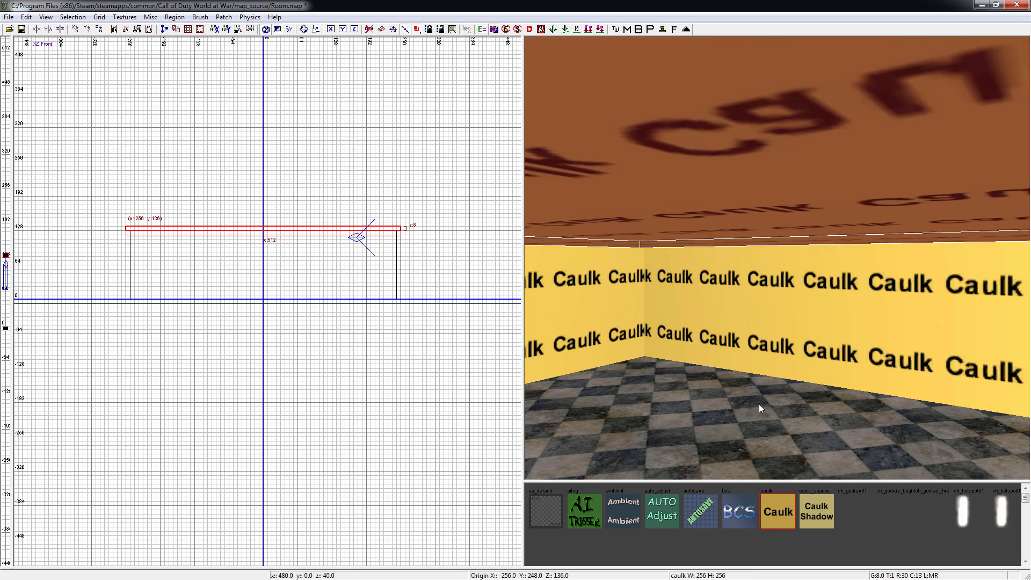
key("Escape")
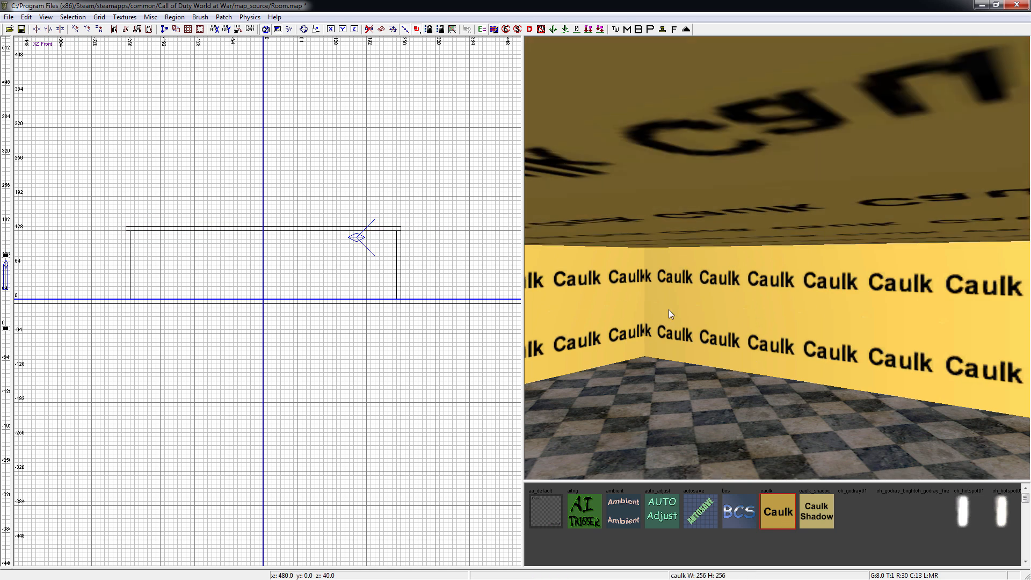
Step: Texture the underside of the ceiling with berlin_ceilings_paint_peel
mouse_move(715, 354)
right_mouse_down()
mouse_move(699, 328)
mouse_move(680, 323)
right_mouse_up()
left_click(660, 207, "shift")
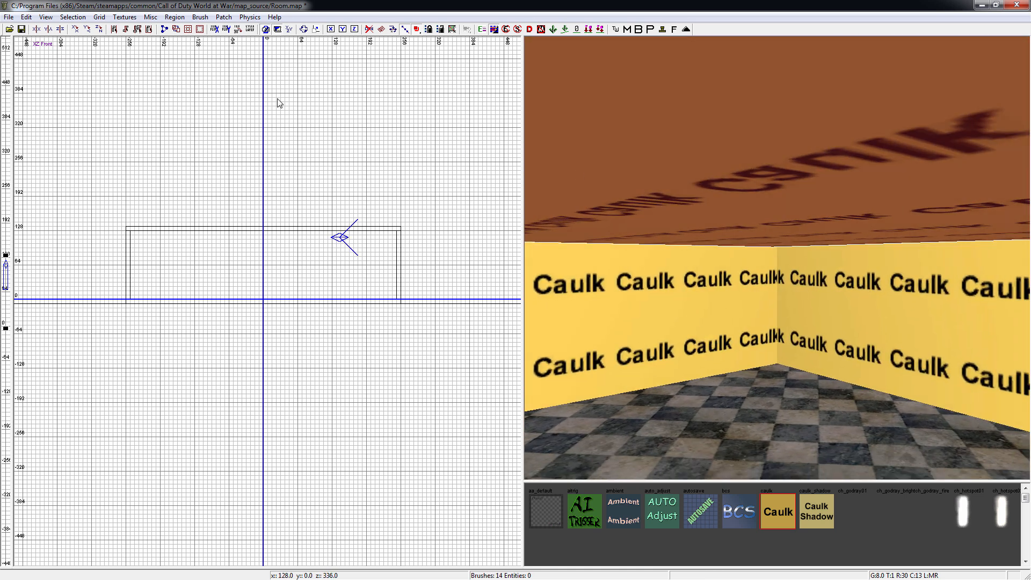
left_click(125, 16)
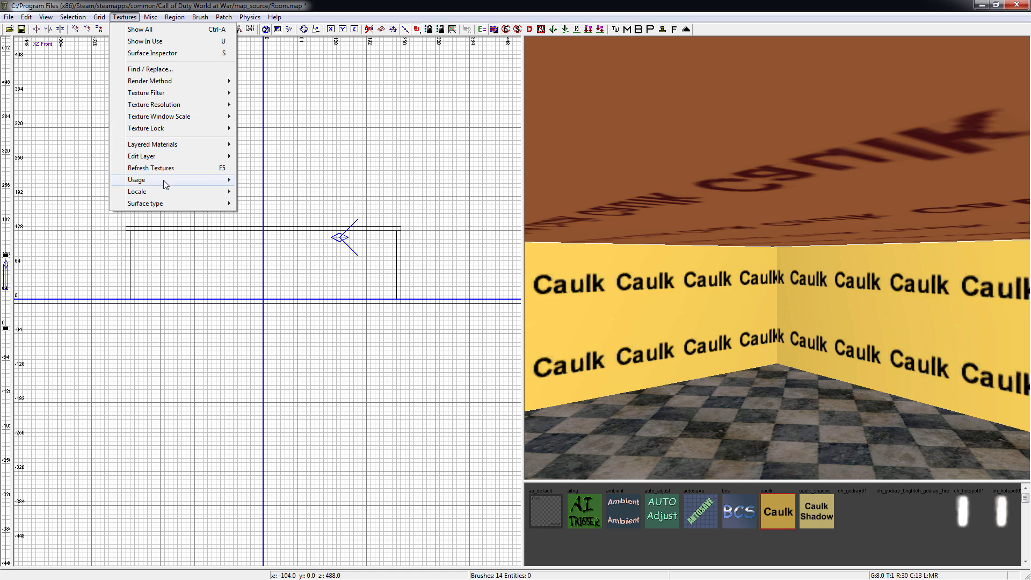
mouse_move(161, 179)
left_click(258, 267)
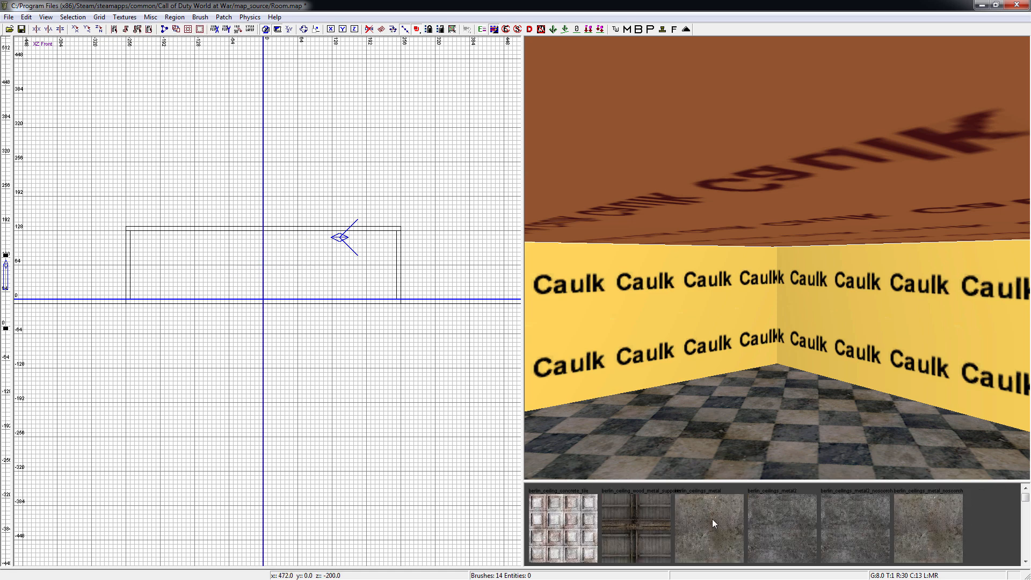
scroll(746, 529, "down", 2)
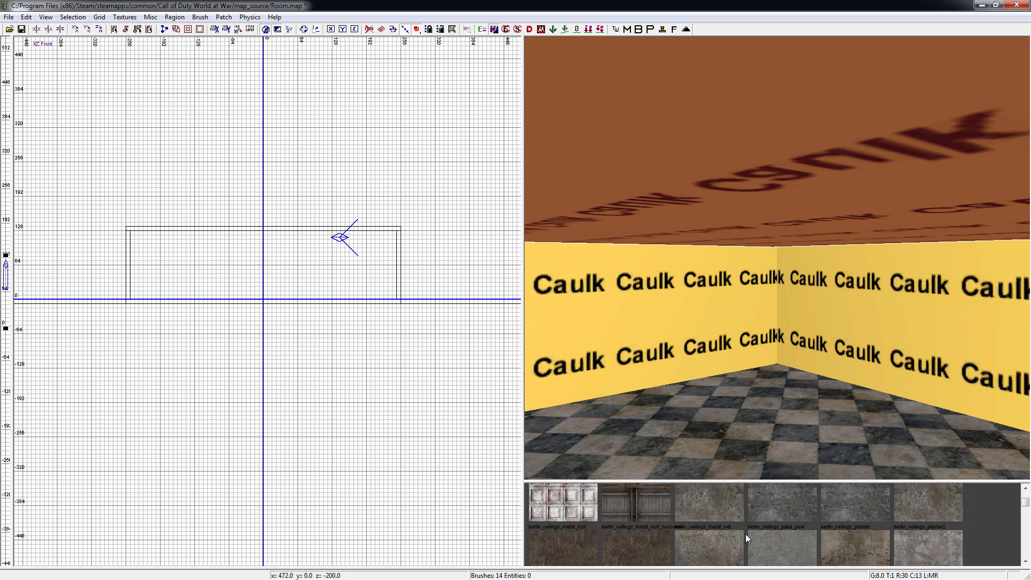
left_click(791, 551)
right_click_drag(769, 398, 698, 376)
Step: In the XY top view, align the ceiling's edges with y = -256 and y = 256 so it spans 512 × 512 units, and deselect it
key("ctrl+Tab")
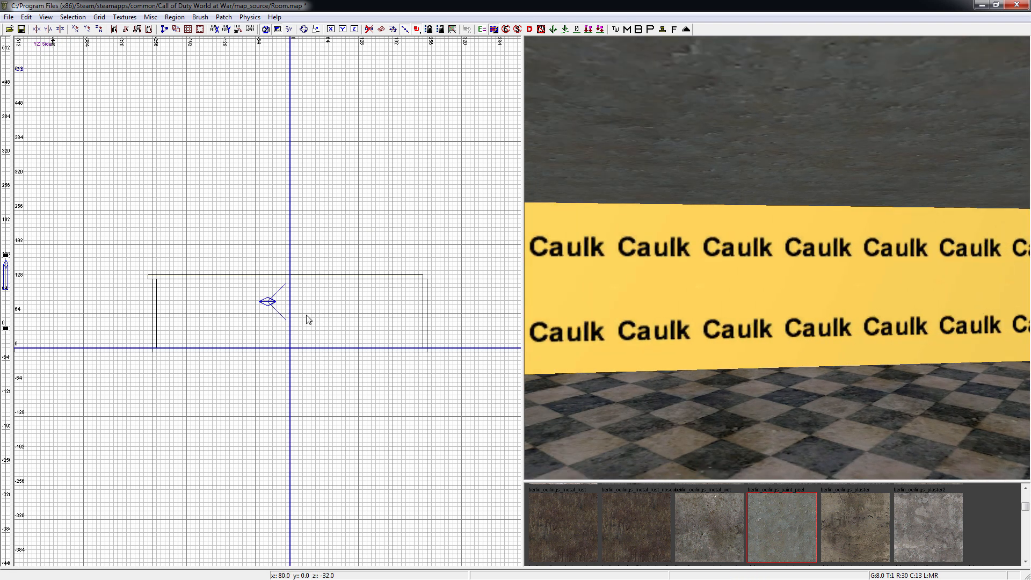
key("ctrl+Tab")
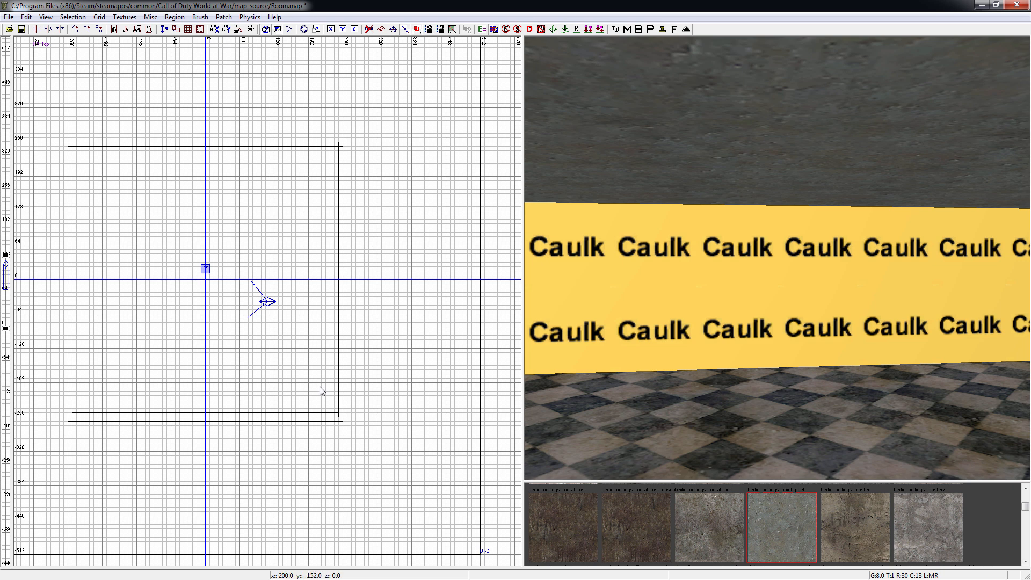
left_click(697, 172, "shift")
left_click_drag(283, 447, 280, 441)
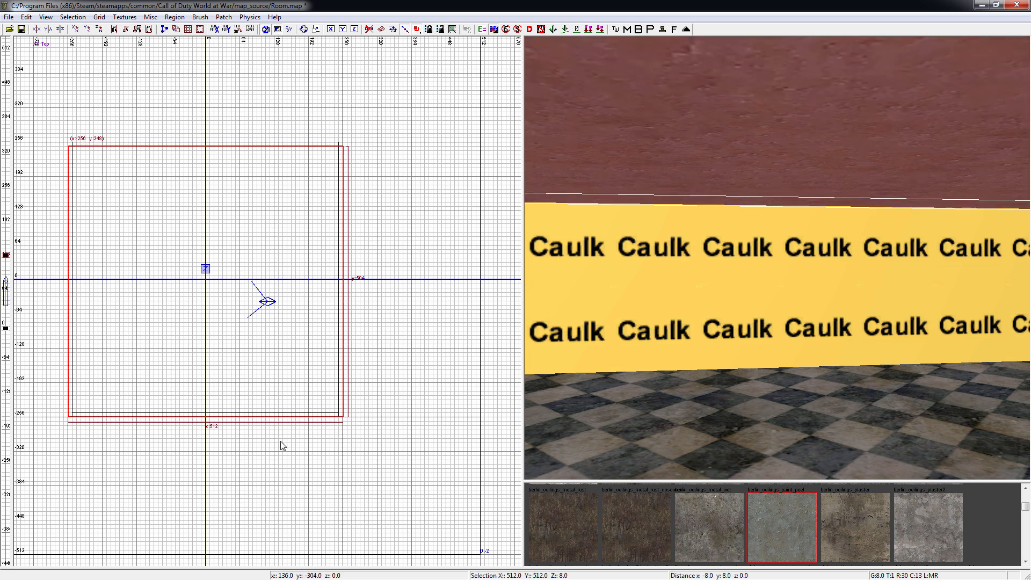
left_click_drag(290, 127, 285, 122)
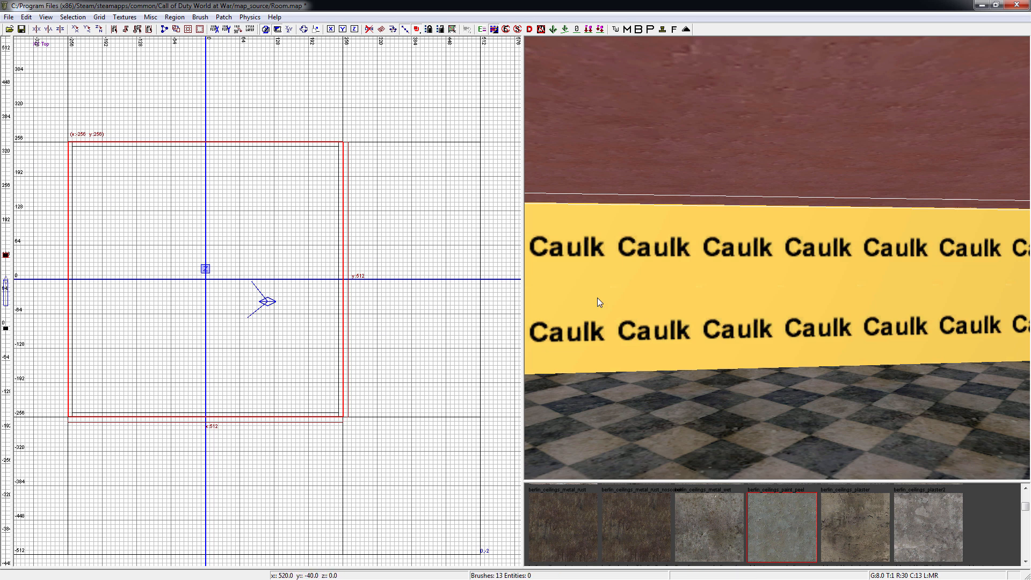
key("Escape")
Step: Select the two 512-unit walls along x = -256 and x = 256 and split both with clips at y = -192 and y = -128
right_click_drag(702, 295, 763, 295)
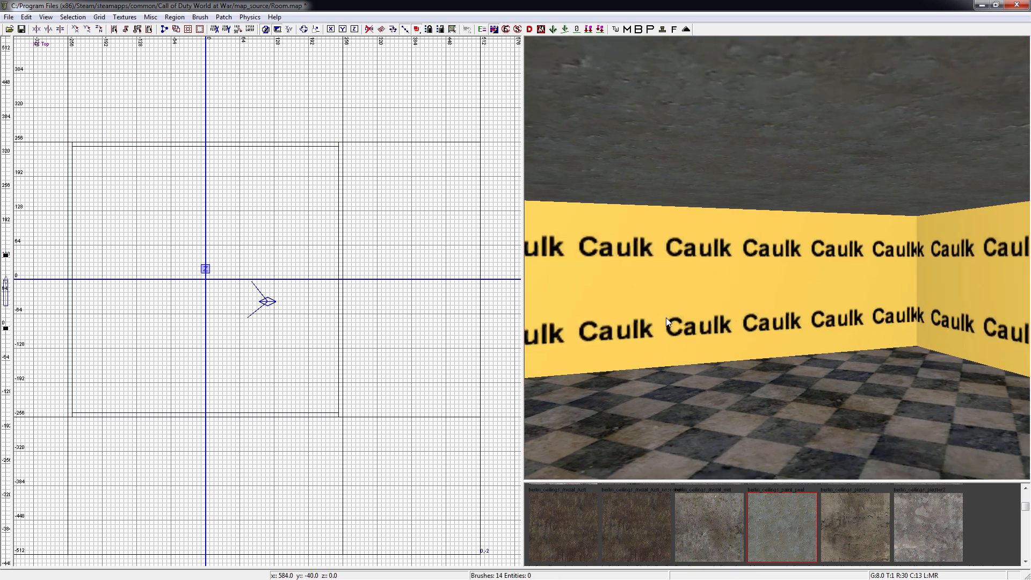
left_click(644, 303, "shift")
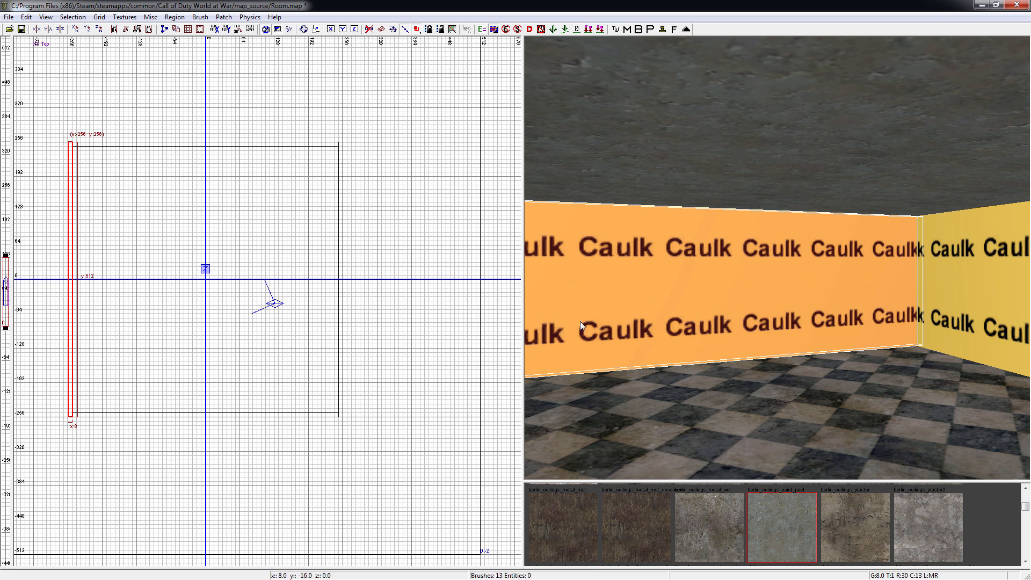
right_click_drag(723, 344, 849, 344)
left_click(765, 347, "shift")
mouse_move(765, 347)
right_mouse_down()
mouse_move(590, 322)
mouse_move(299, 234)
right_mouse_up()
right_click_drag(704, 322, 775, 314)
right_click_drag(211, 247, 286, 243)
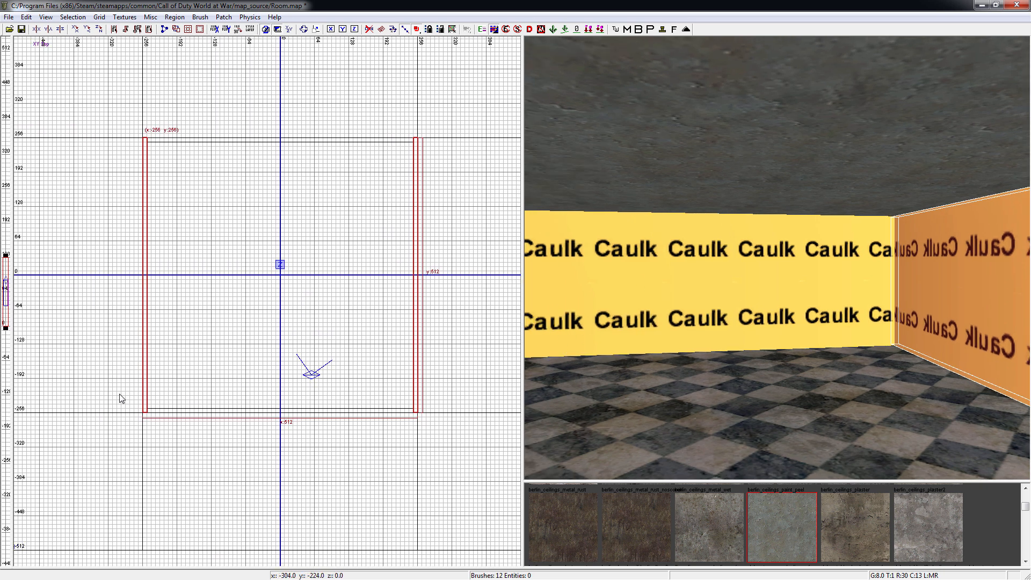
scroll(120, 398, "up", 3)
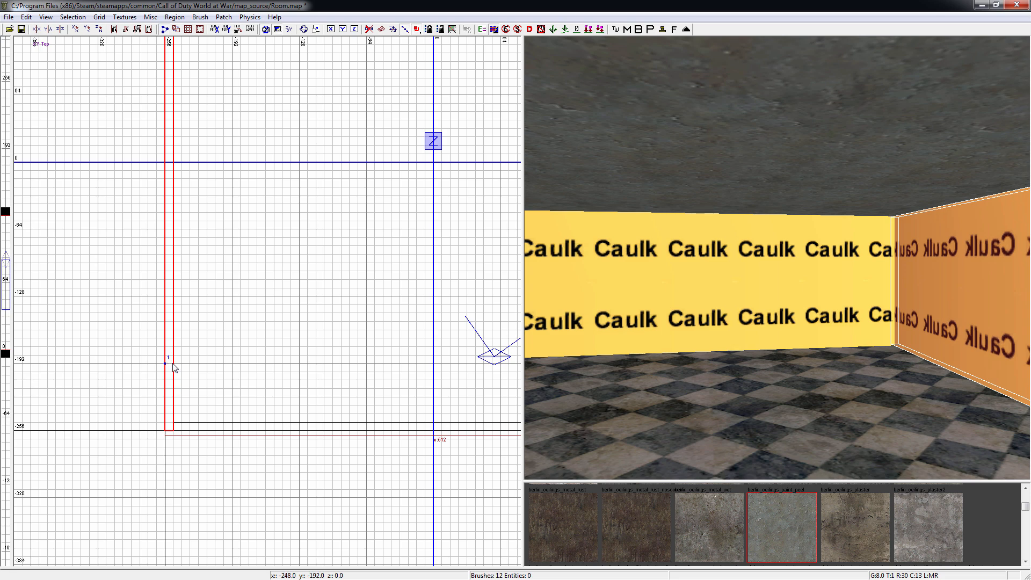
left_click(173, 365)
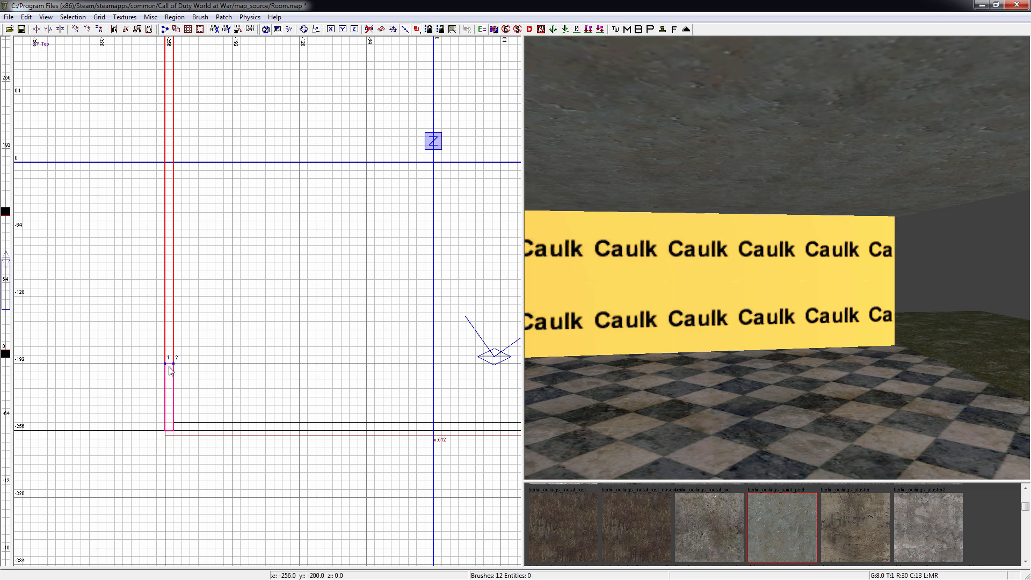
key("shift+Return")
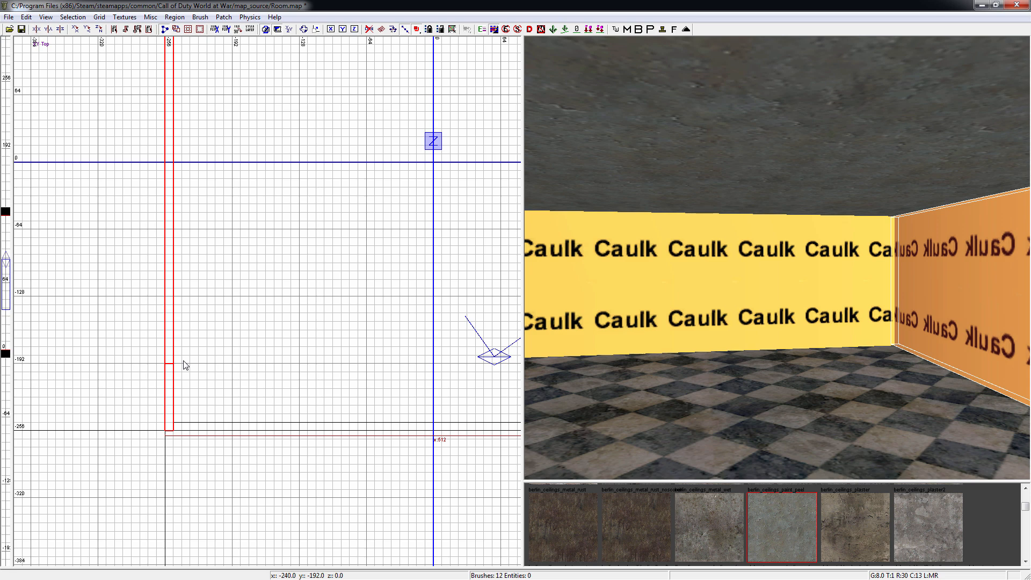
left_click(175, 296)
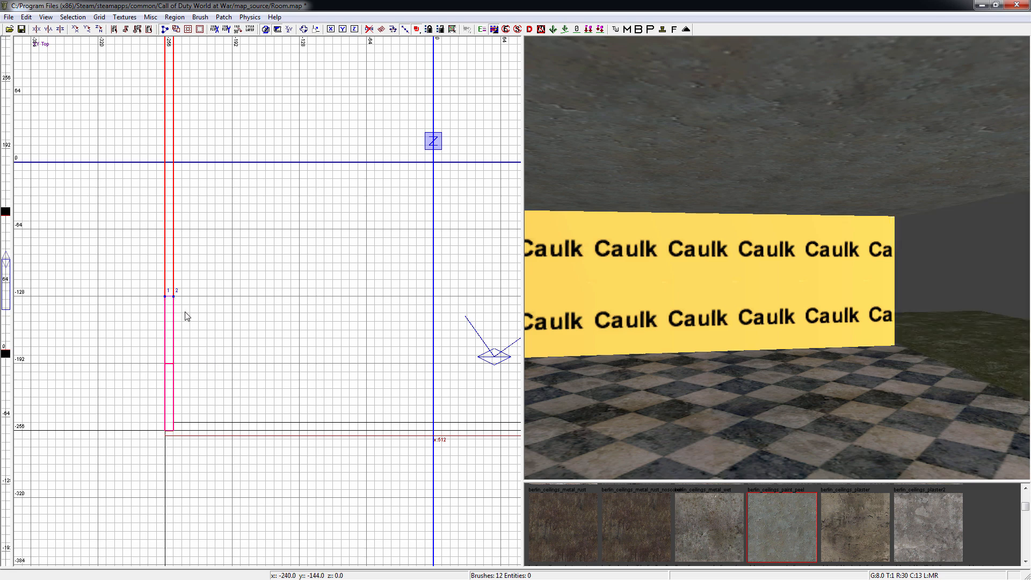
key("shift+Return")
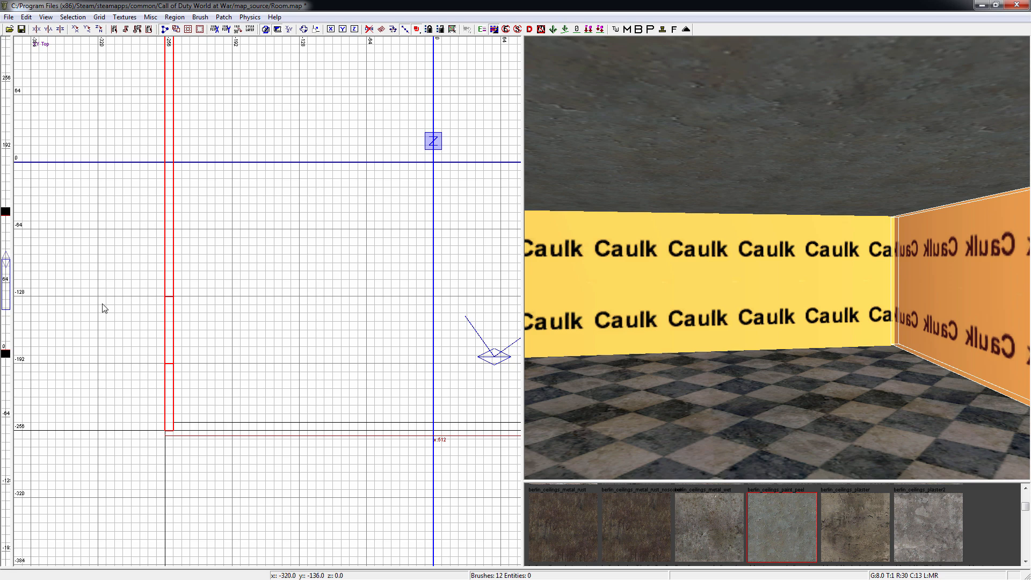
Step: Split the same two selected walls with clips at y = 192 and y = 128, keeping all pieces
right_click_drag(177, 274, 210, 355)
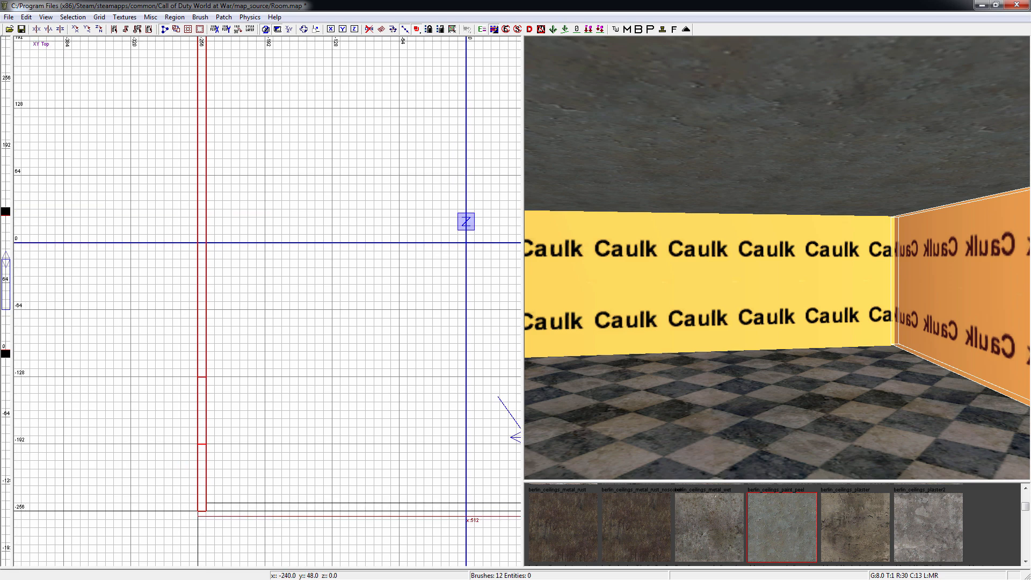
right_click_drag(242, 196, 253, 311)
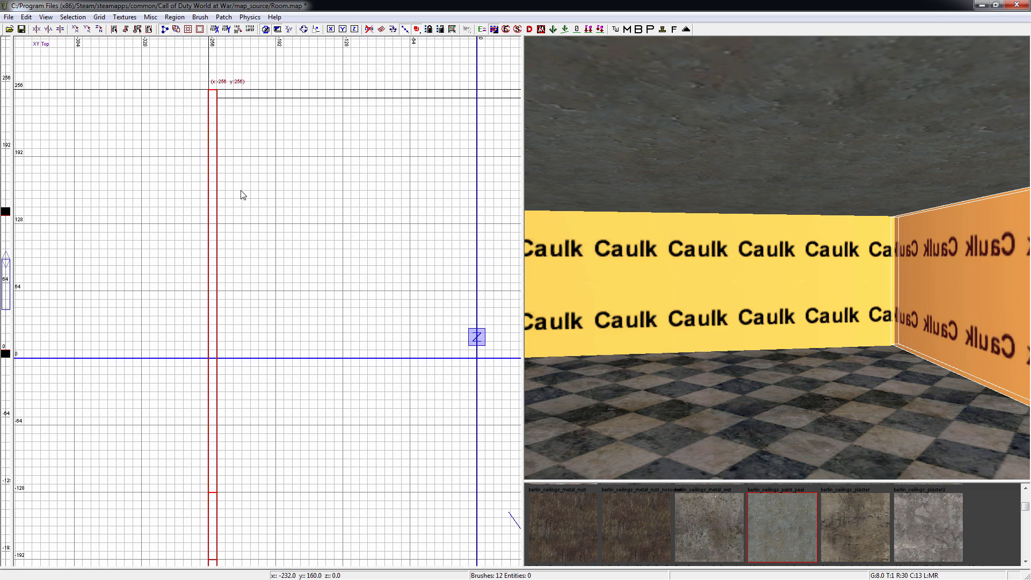
left_click(218, 156)
key("shift+Return")
left_click(216, 224)
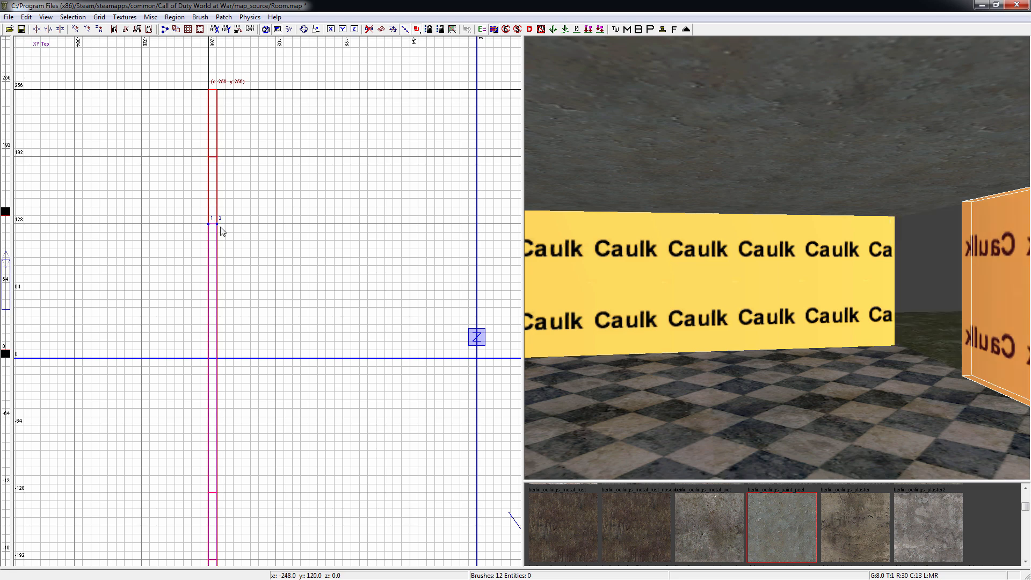
key("shift+Return")
right_click_drag(647, 288, 591, 288)
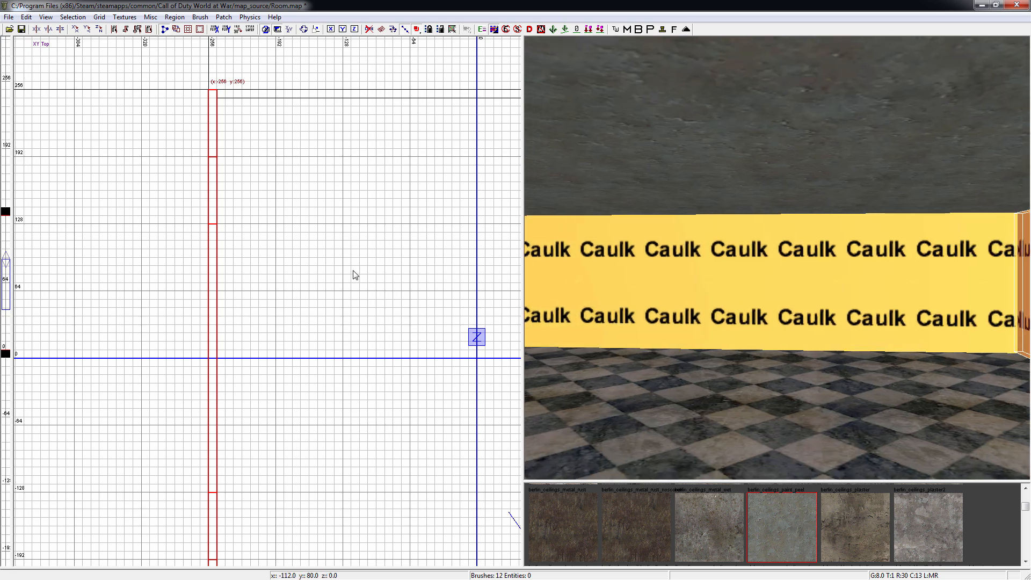
right_click_drag(344, 276, 269, 257)
scroll(334, 263, "down", 2)
right_click_drag(333, 249, 180, 238)
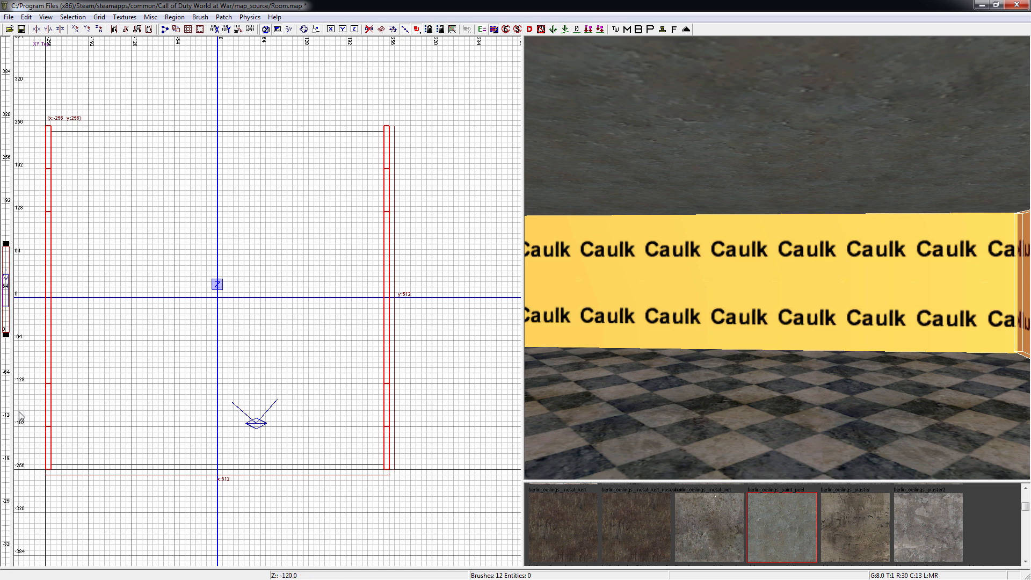
Step: Deselect the walls and select only the four 64-unit sections between y = ±128 and y = ±192 along x = -256 and x = 256
right_click_drag(618, 366, 804, 349)
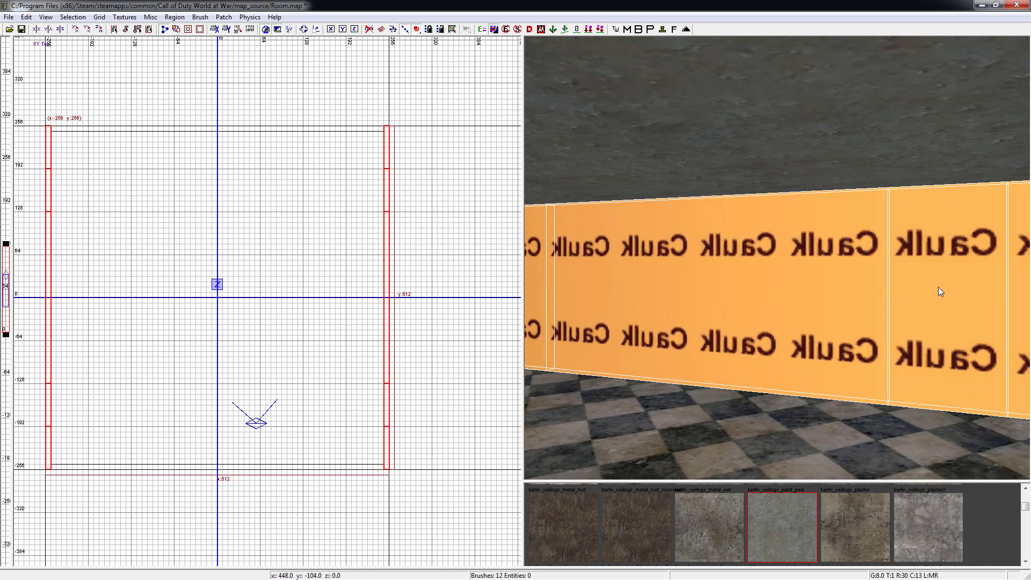
mouse_move(639, 287)
right_mouse_down()
mouse_move(542, 290)
mouse_move(748, 296)
mouse_move(859, 283)
right_mouse_up()
key("Escape")
left_click(647, 287, "shift")
left_click(775, 284, "shift")
left_click(613, 281, "shift")
right_click_drag(656, 288, 852, 313)
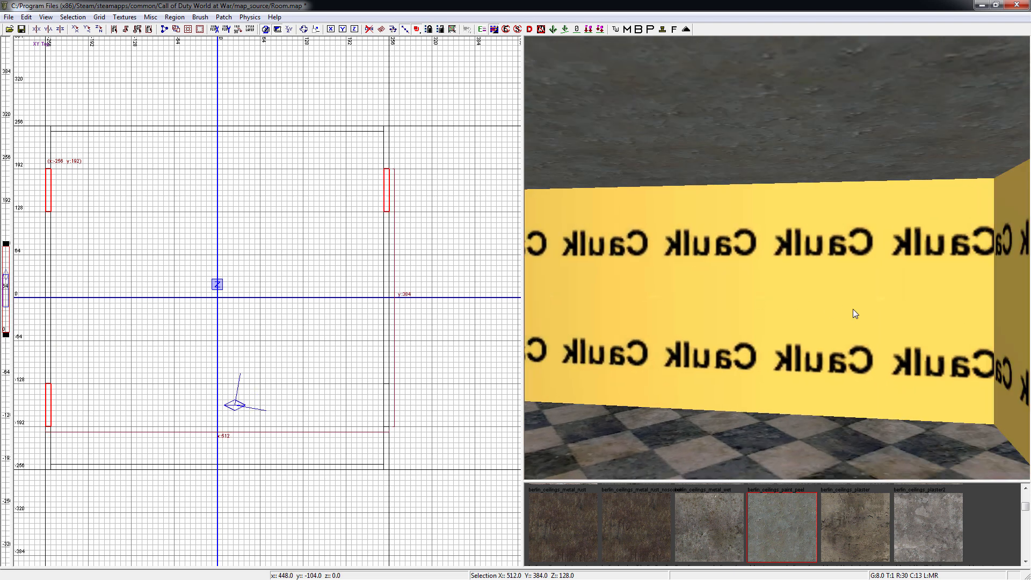
left_click(853, 313, "shift")
right_click_drag(666, 286, 378, 265)
Step: In the XZ front view, split the selected wall sections with horizontal clips at z = 96 and z = 32, keeping all pieces
key("ctrl+Tab")
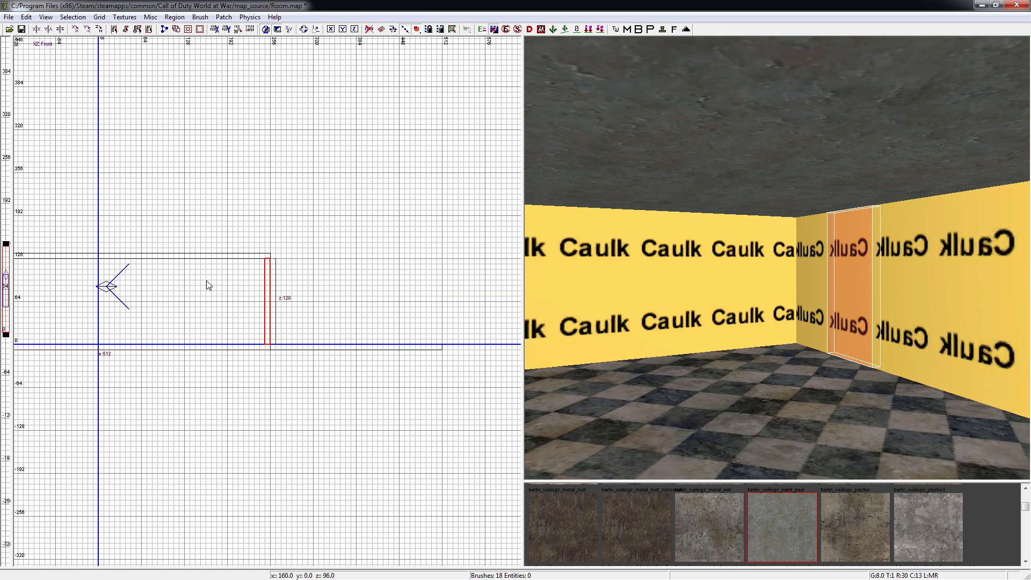
right_click_drag(207, 285, 238, 276)
scroll(271, 294, "up", 3)
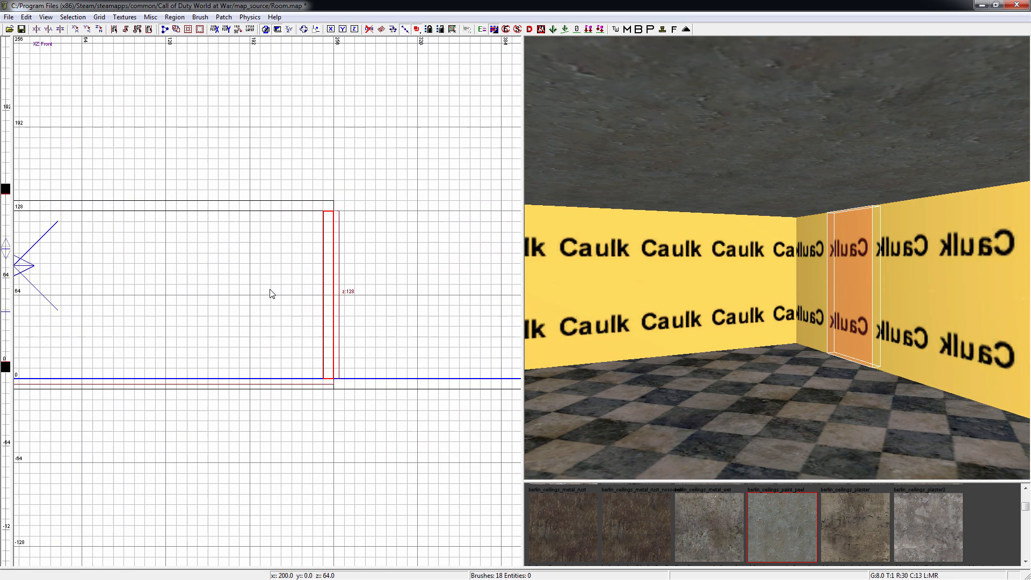
left_click(333, 252)
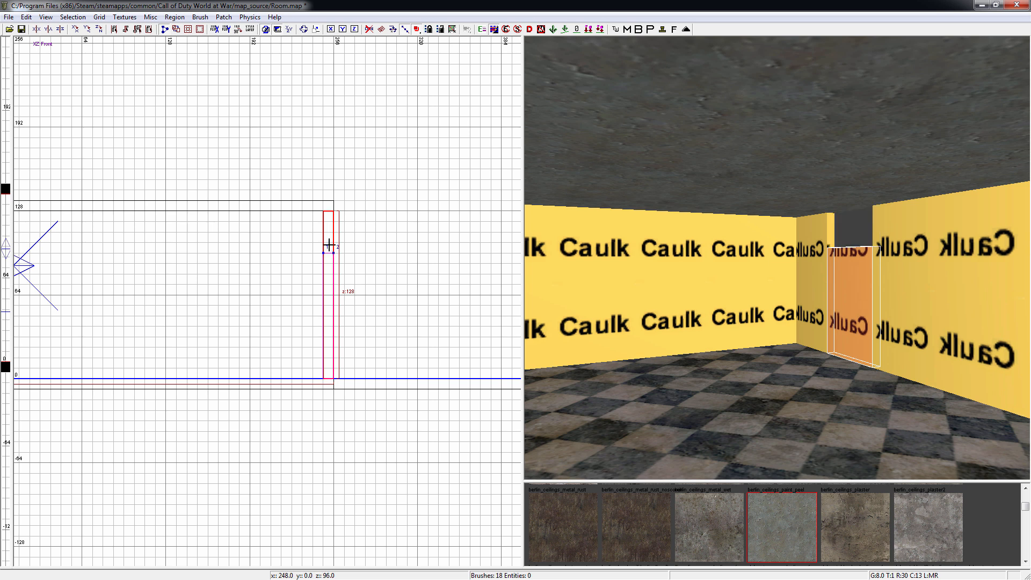
key("shift+Return")
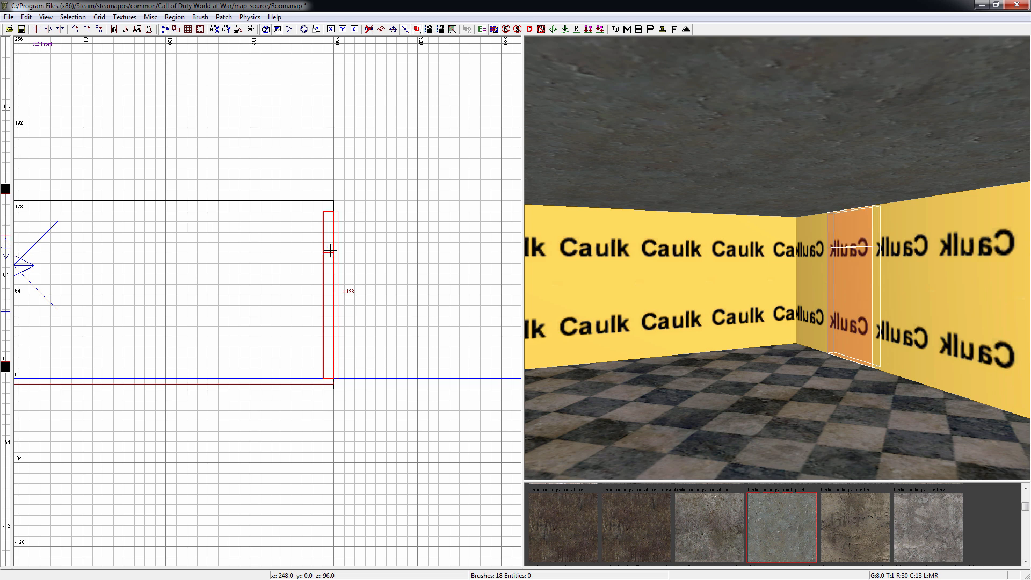
left_click(323, 337)
left_click(333, 337)
key("shift+Return")
Step: Delete the 64 × 64 middle piece of each of the four split sections to open the windows
right_click_drag(744, 366, 805, 366)
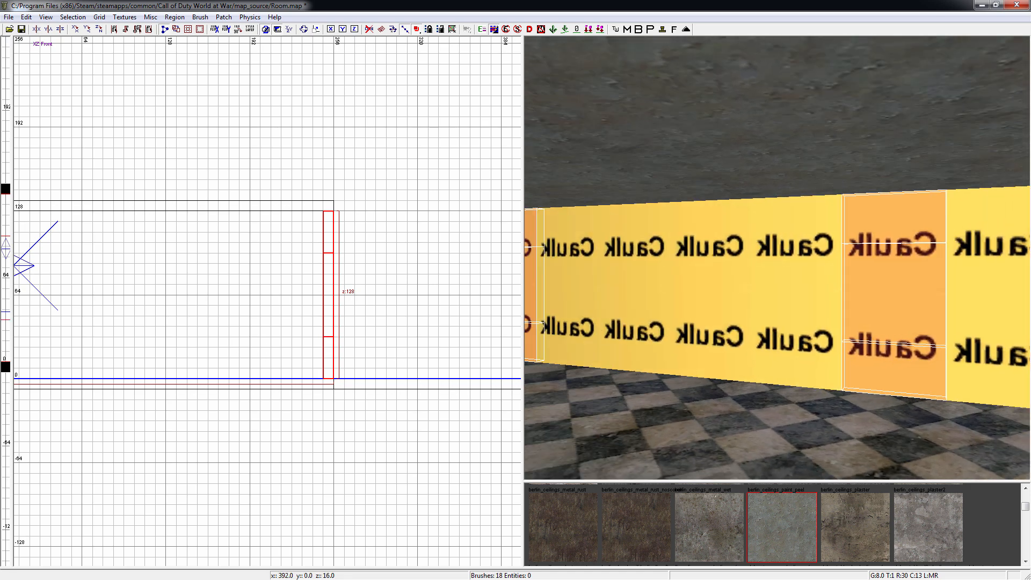
right_click_drag(868, 307, 907, 306)
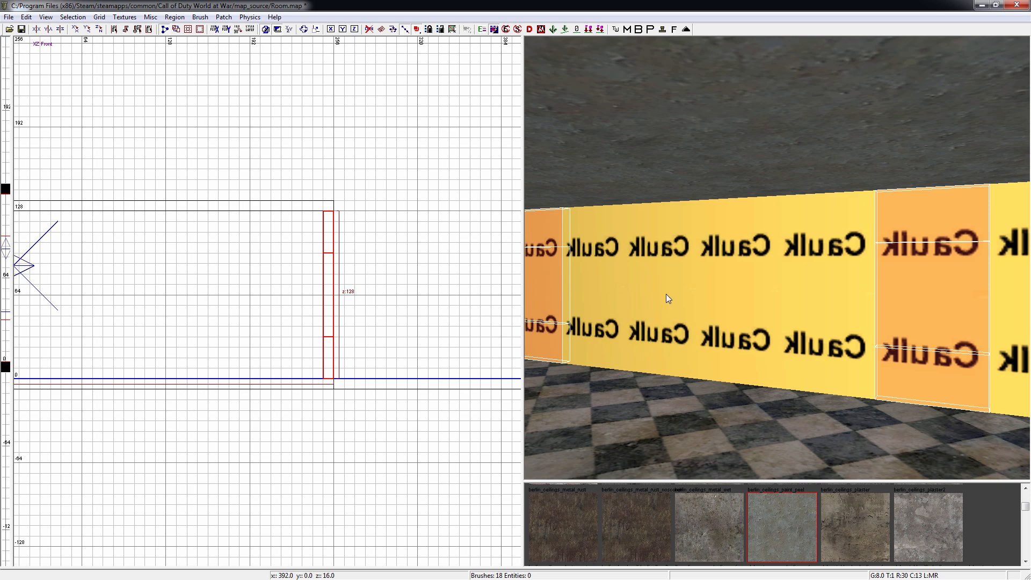
mouse_move(666, 294)
right_mouse_down()
mouse_move(534, 294)
mouse_move(774, 310)
right_mouse_up()
key("Escape")
key("Escape")
left_click(611, 294, "shift")
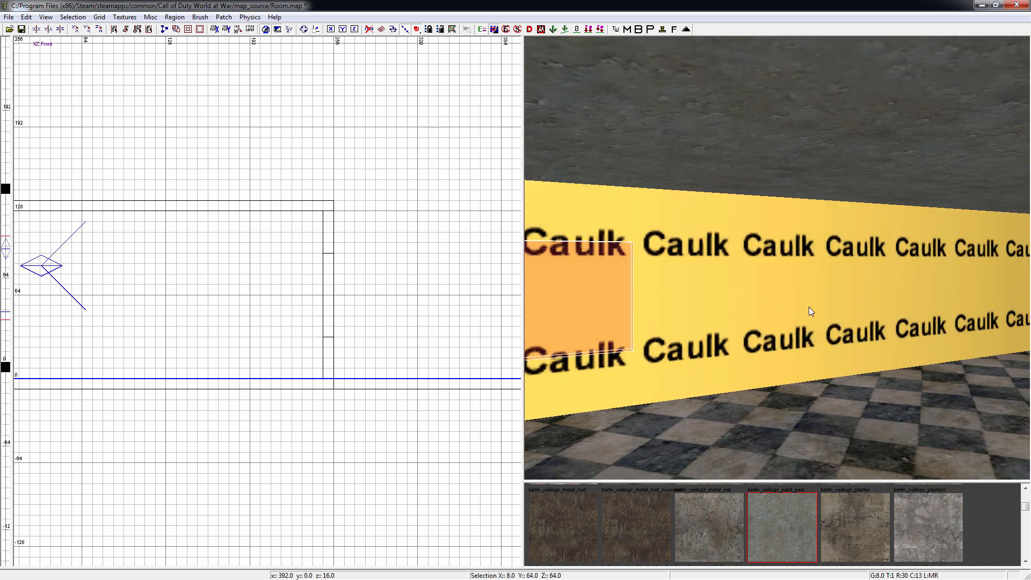
left_click(993, 286, "shift")
mouse_move(994, 286)
right_mouse_down()
mouse_move(900, 282)
mouse_move(752, 319)
mouse_move(698, 301)
mouse_move(623, 301)
mouse_move(731, 300)
right_mouse_up()
left_click(900, 283, "shift")
left_click(917, 288, "shift")
left_click(809, 298, "shift")
key("Delete")
Step: Return the 2D view to XY Top and select the inner faces of the y = -256 wall and the adjoining x = -256 wall sections
right_click_drag(763, 334, 928, 306)
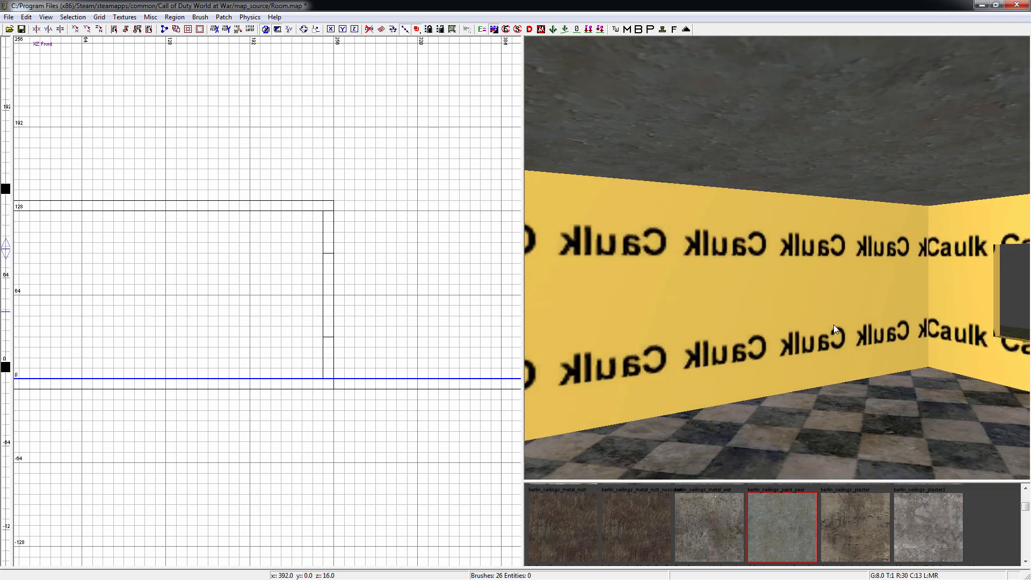
right_click_drag(833, 324, 908, 323)
key("ctrl+Tab")
key("ctrl+Tab")
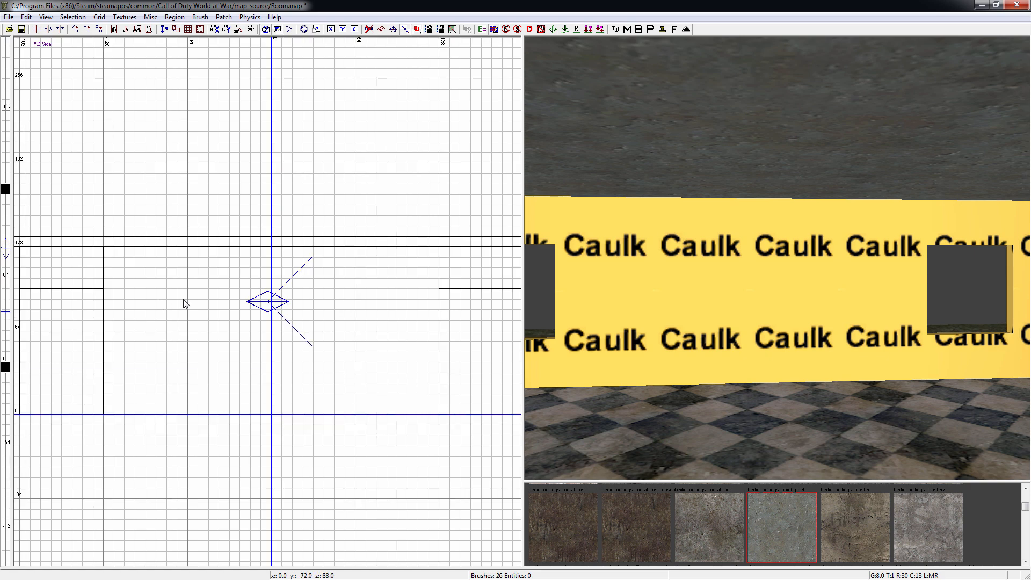
scroll(212, 280, "down", 4)
right_click_drag(282, 269, 331, 244)
right_click_drag(846, 360, 751, 430)
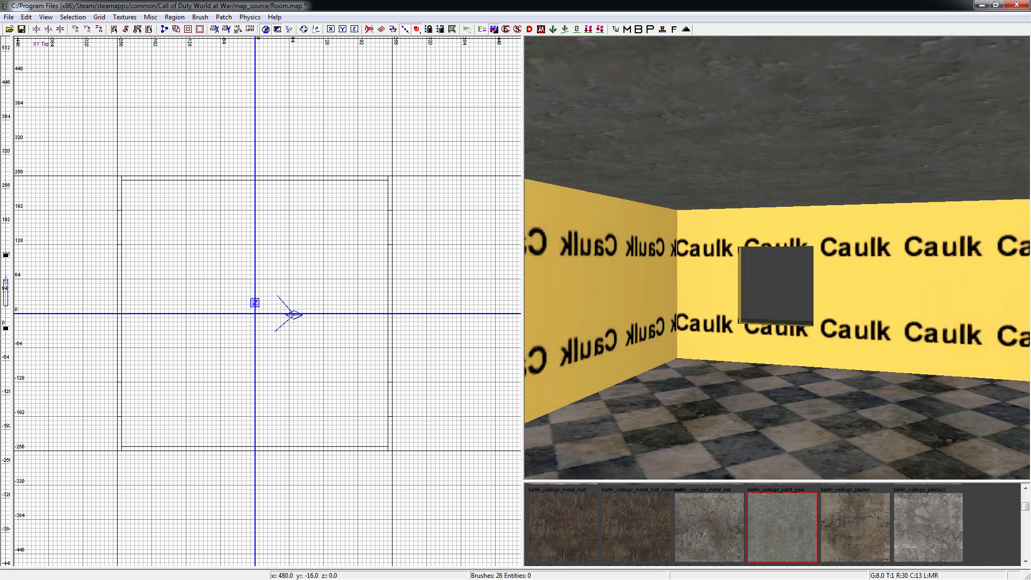
left_click(648, 314, "shift")
left_click(714, 269, "shift")
left_click(768, 233, "shift")
left_click(784, 339, "shift")
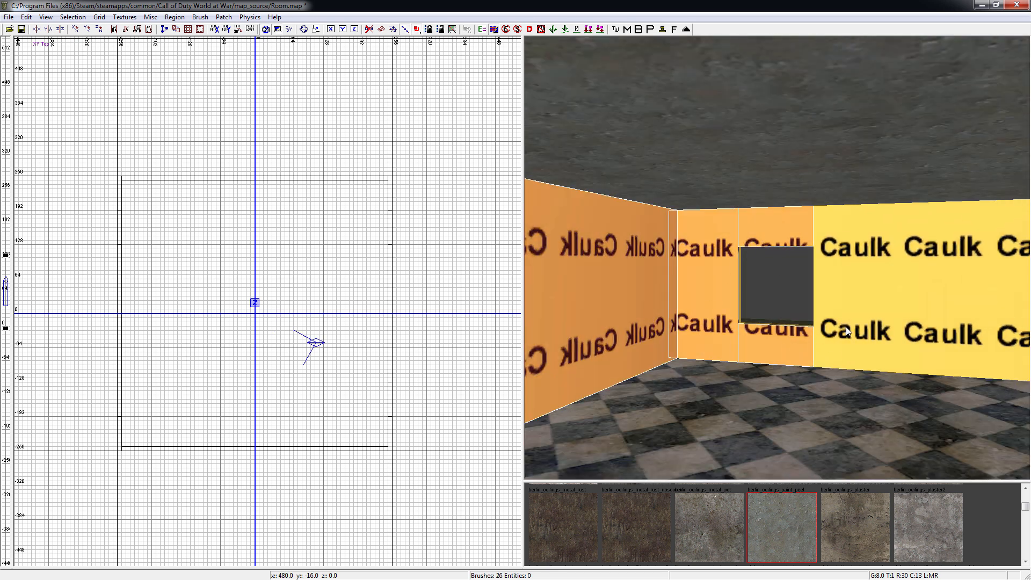
left_click(832, 262, "shift")
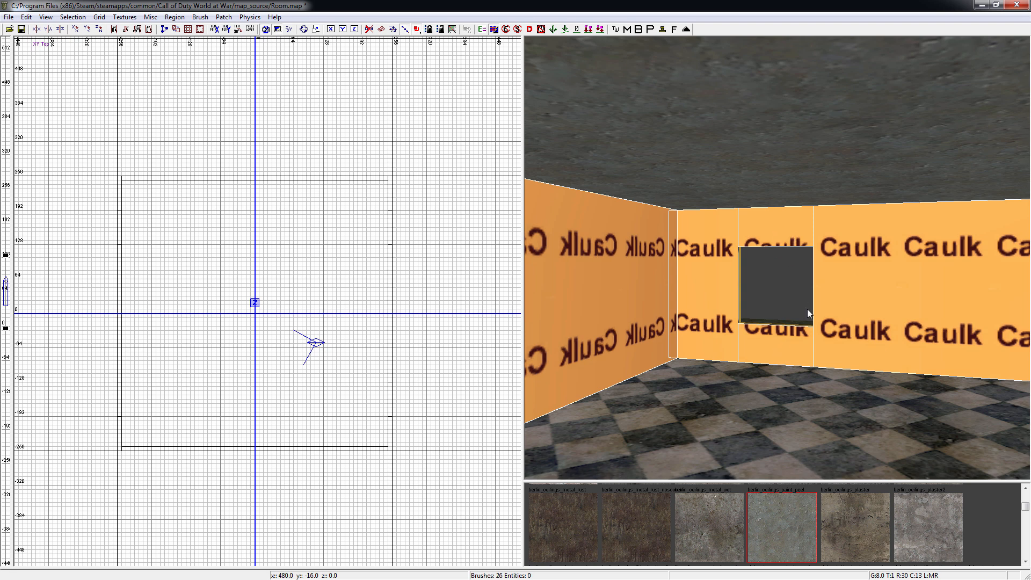
right_click_drag(807, 308, 812, 254)
Step: Add all remaining inner wall faces to the selection, including those above and below the window openings but not the openings' edges
left_click(907, 327, "shift")
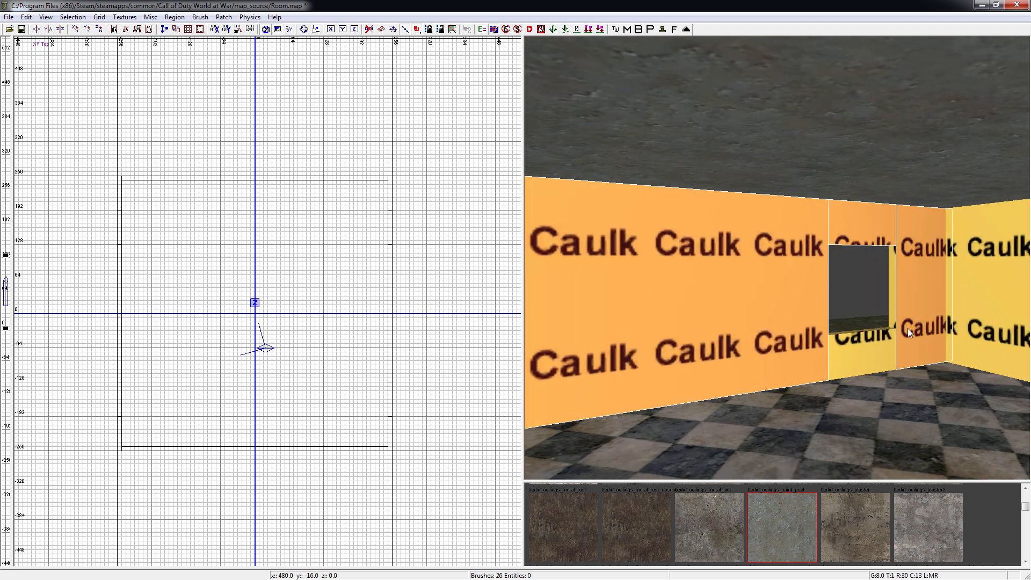
right_click_drag(962, 316, 974, 306)
left_click(890, 351, "shift")
left_click(804, 220, "shift")
left_click(808, 340, "shift")
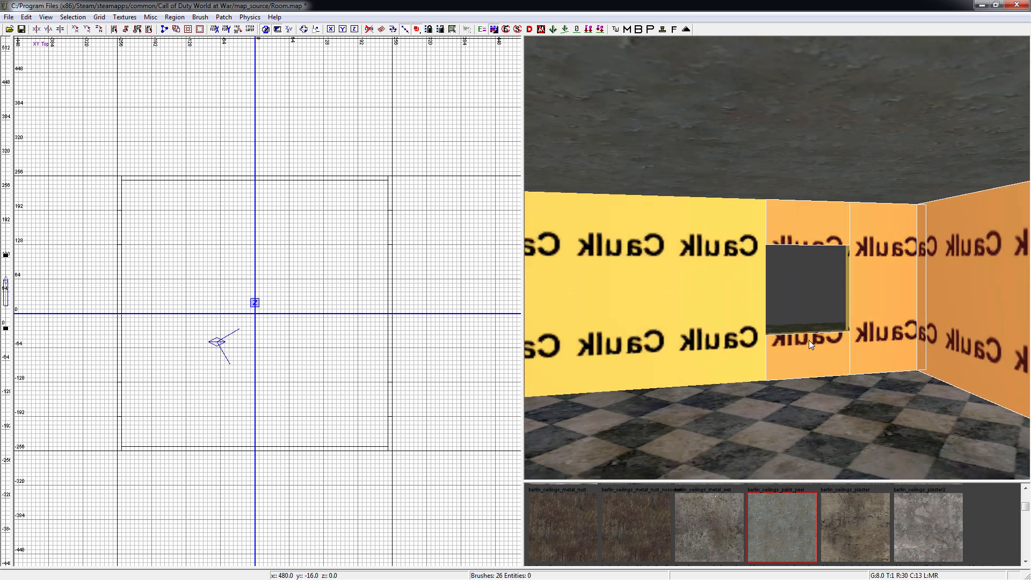
left_click(714, 333, "shift")
right_click_drag(713, 332, 714, 332)
left_click(768, 337, "shift")
left_click(786, 337, "shift")
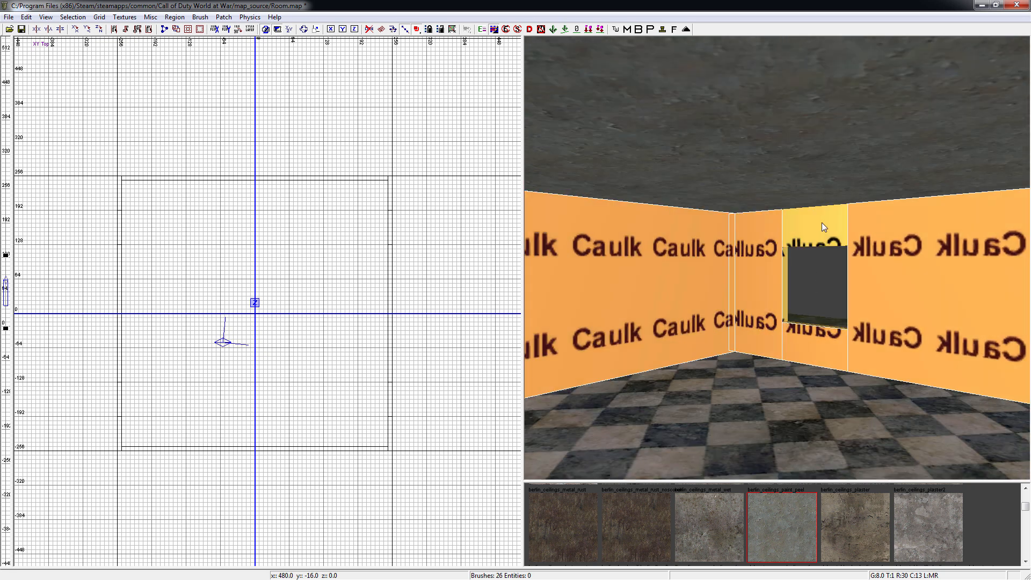
left_click(822, 222, "shift")
right_click_drag(633, 242, 617, 203)
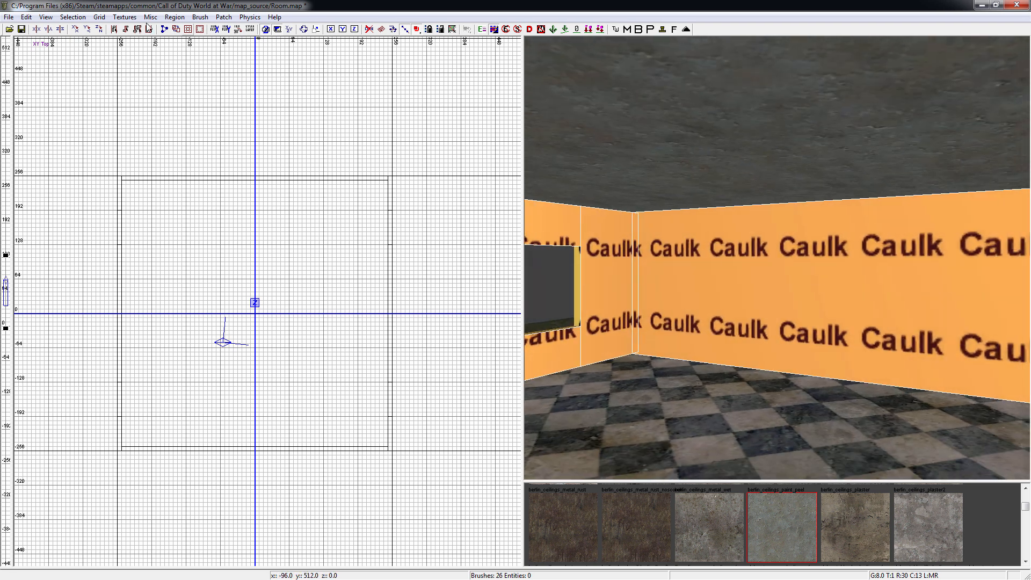
Step: Filter the textures to interior wall usage, apply berlin_wall_plaster_wallpaper22_dirt to the selected wall faces, and deselect them
left_click(124, 17)
mouse_move(177, 180)
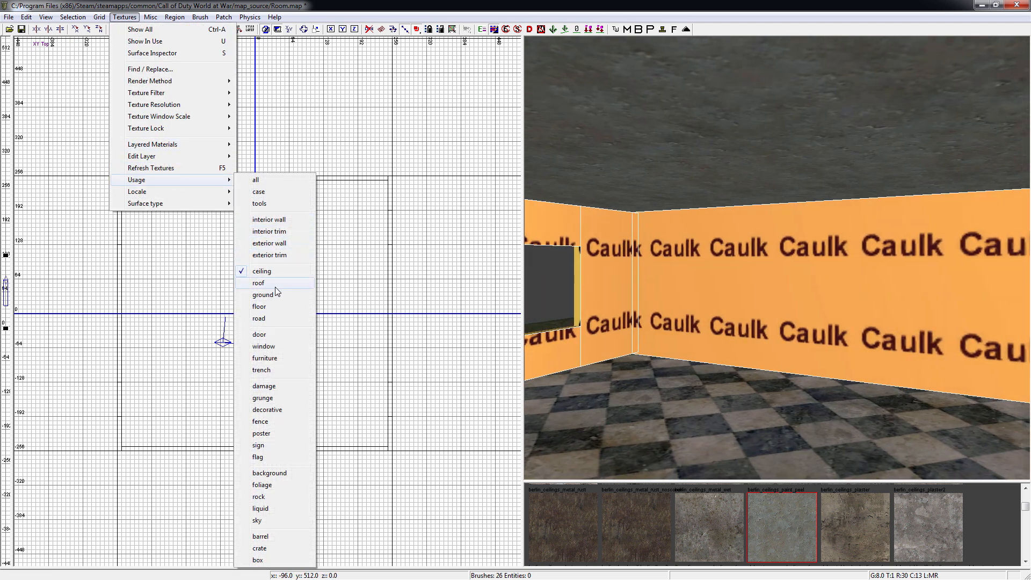
left_click(272, 219)
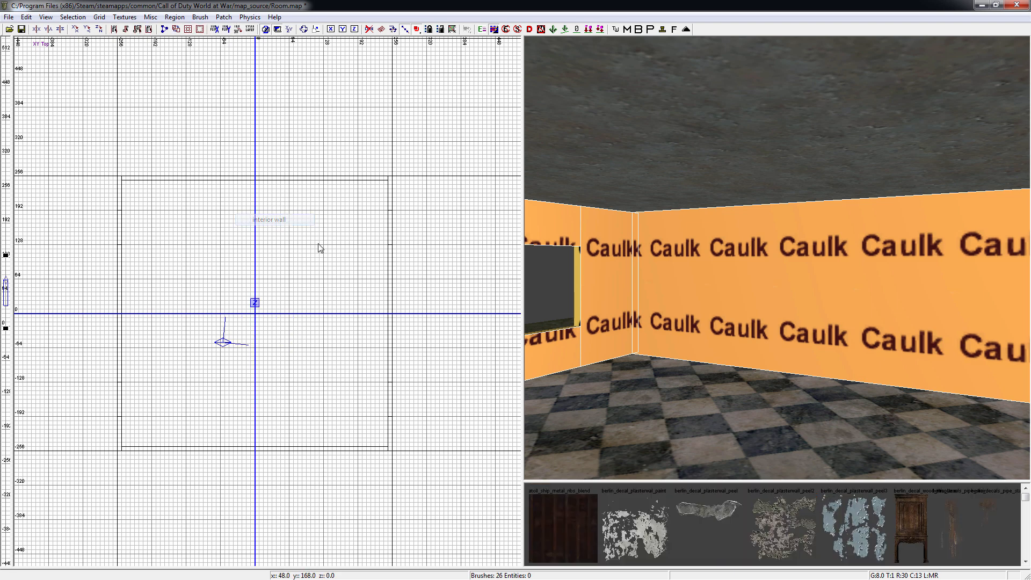
scroll(718, 515, "down", 5)
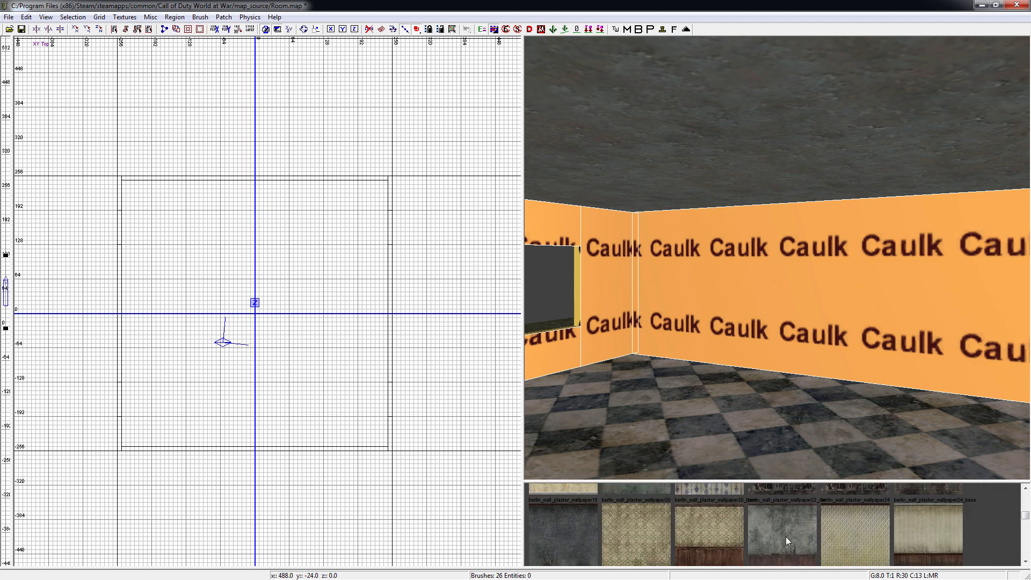
left_click(787, 537)
key("Escape")
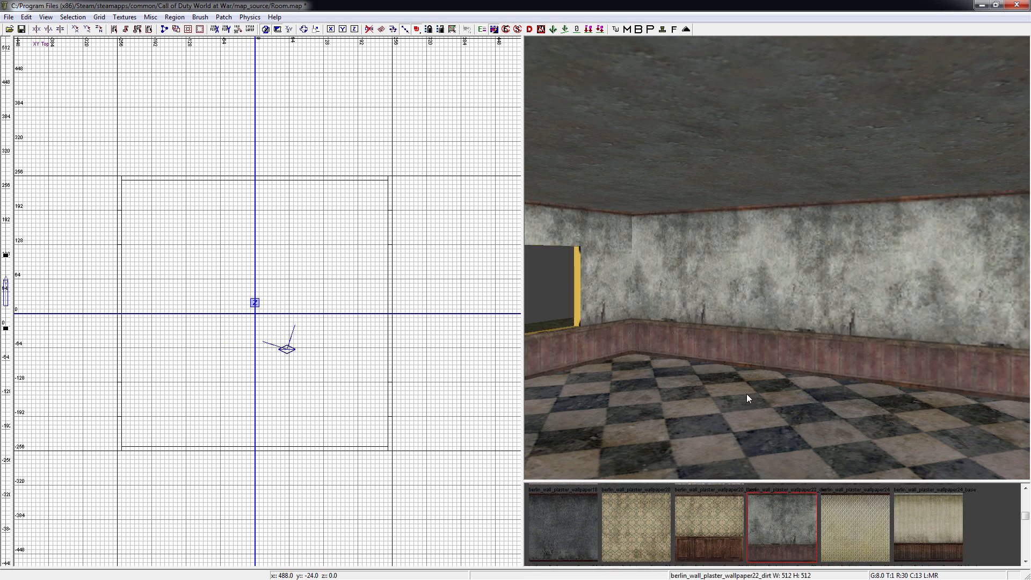
Step: Try to texture the four inner edges of the x = 256 wall's window near y = -160 with berlin_wall_plaster_wallpaper22_dirt
right_click_drag(749, 392, 762, 279)
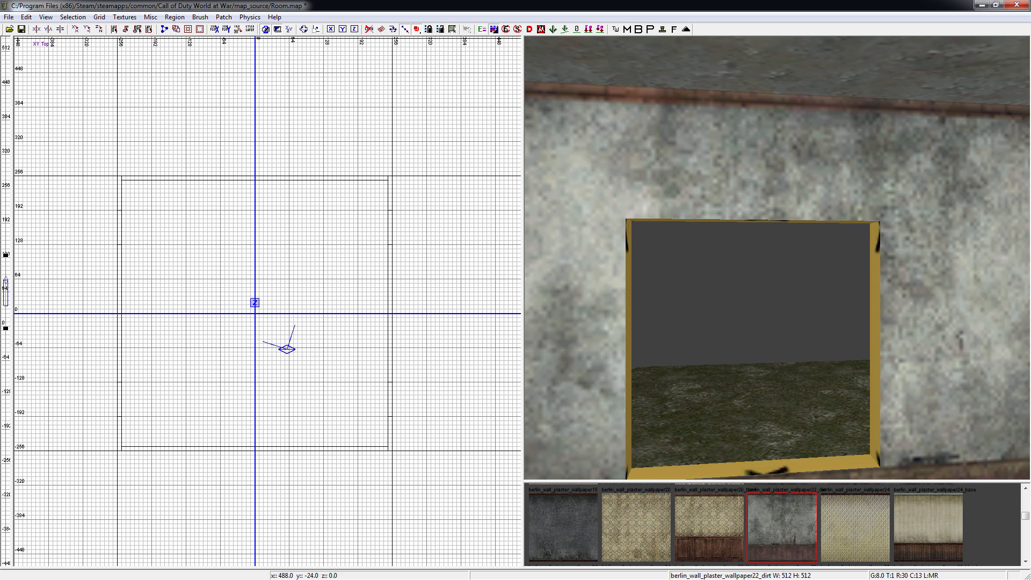
right_click_drag(682, 392, 682, 416, "ctrl")
left_click(686, 428, "shift")
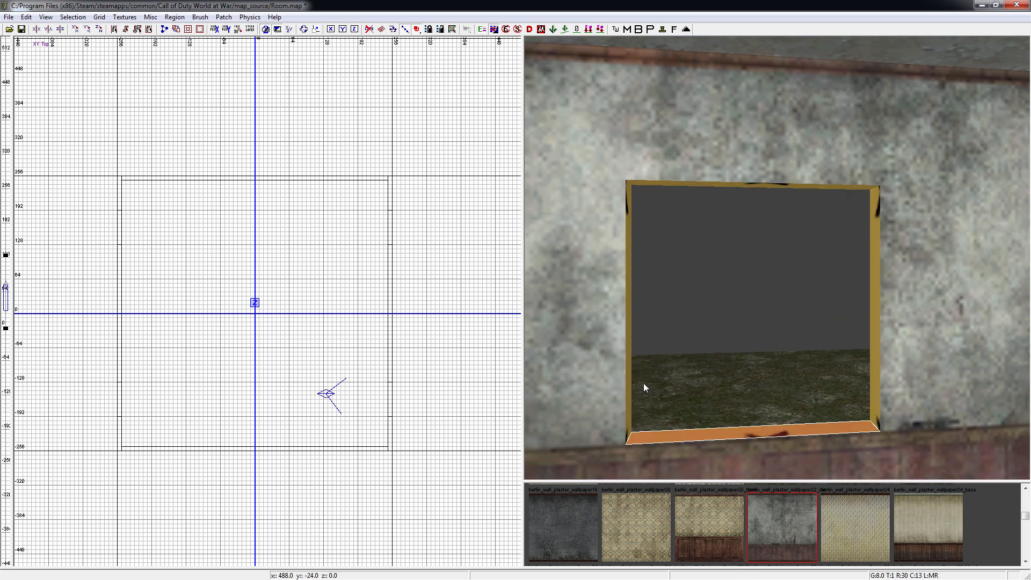
left_click(630, 365, "shift")
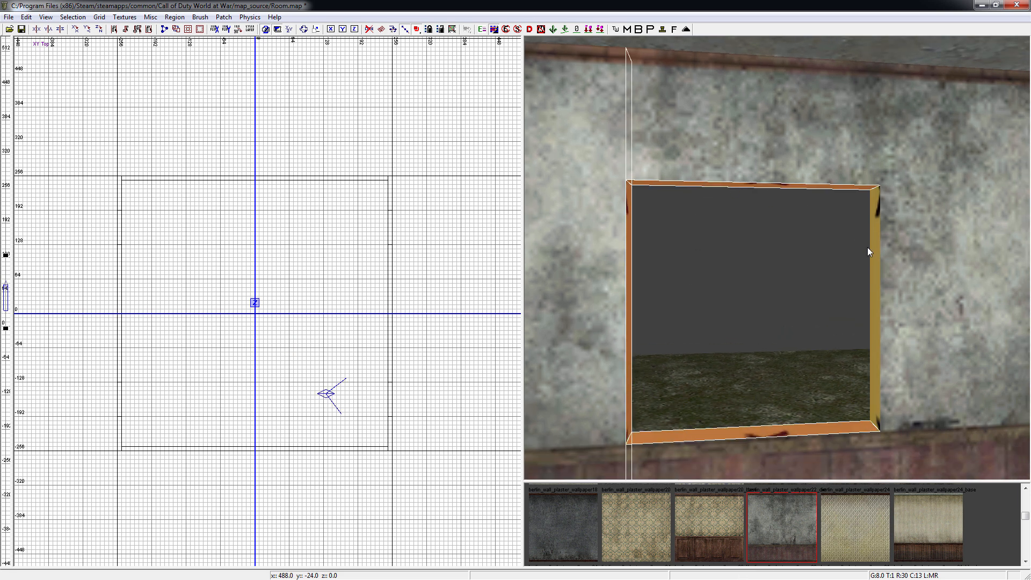
left_click(871, 283, "shift")
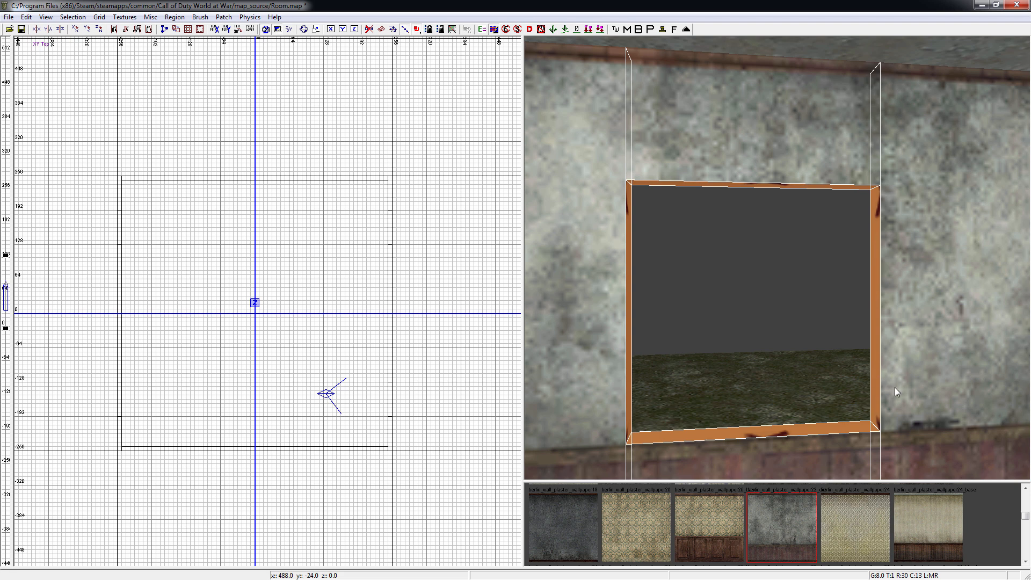
left_click(777, 512)
key("Escape")
Step: Undo the wallpaper texture on the window opening's inner edges and clear the selection
mouse_move(822, 433)
right_mouse_down()
mouse_move(837, 408)
mouse_move(681, 442)
right_mouse_up()
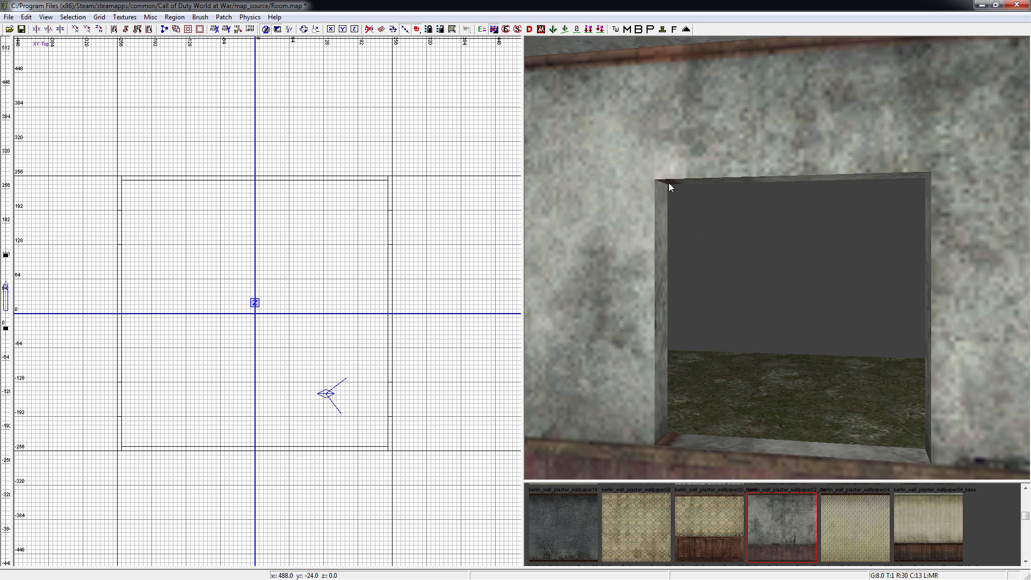
left_click(662, 195, "shift")
key("Escape")
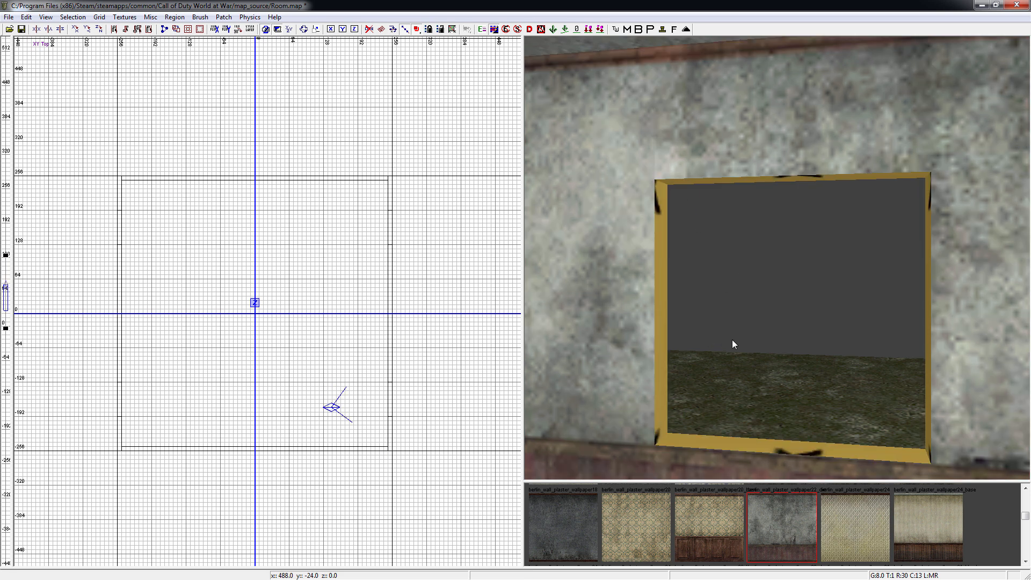
Step: Select the four inner edge faces of the window opening near y = -160 in the x = 256 wall
left_click(661, 376, "shift")
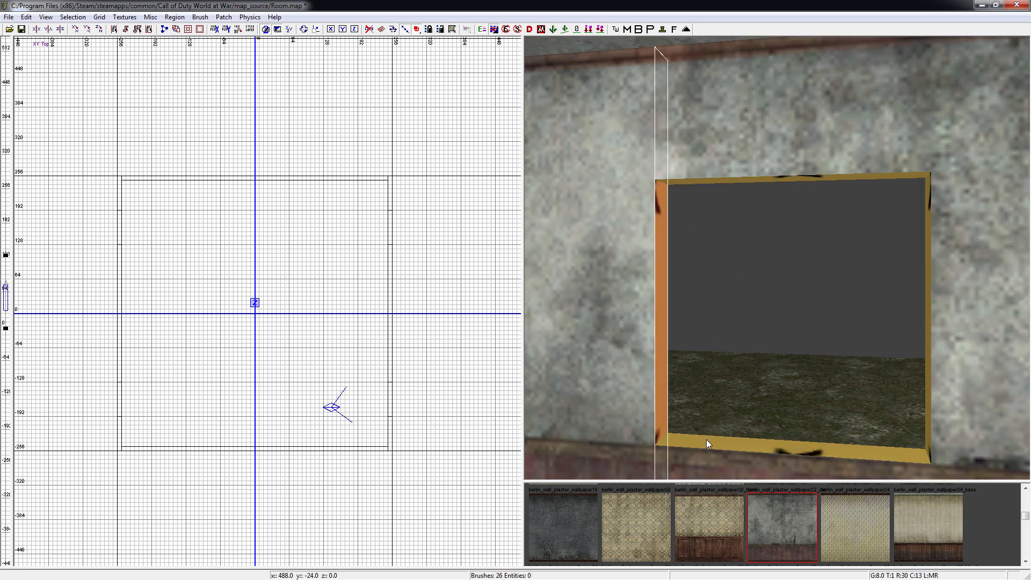
left_click(706, 440, "shift")
left_click(778, 181, "shift")
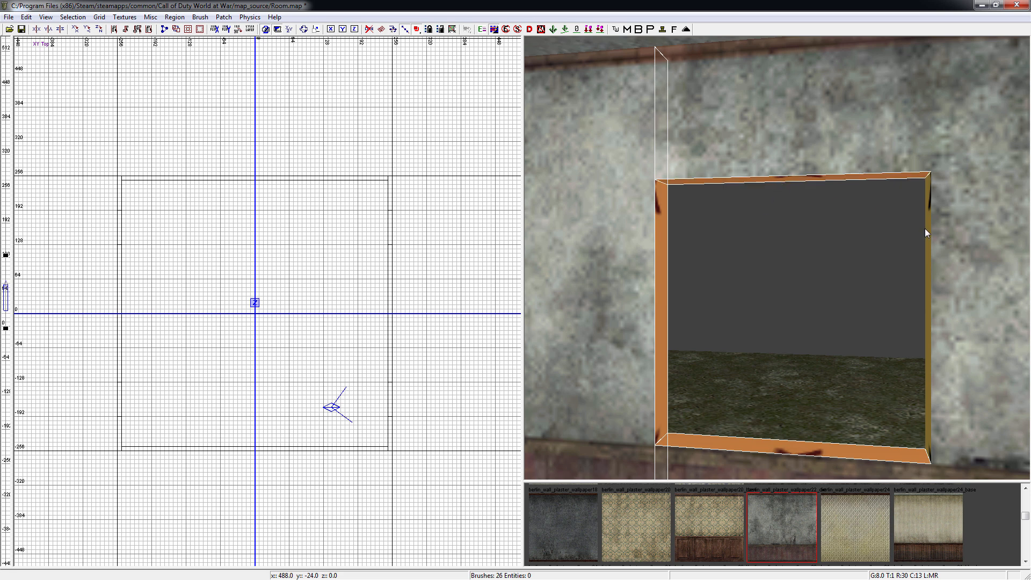
left_click(926, 231, "ctrl+shift")
Step: Add the four inner edge faces of the window opening near y = 160 in the x = 256 wall to the selection
right_click_drag(917, 233, 827, 280)
left_click(626, 169, "ctrl+shift")
left_click(627, 169, "ctrl+shift")
left_click(629, 175, "ctrl+shift")
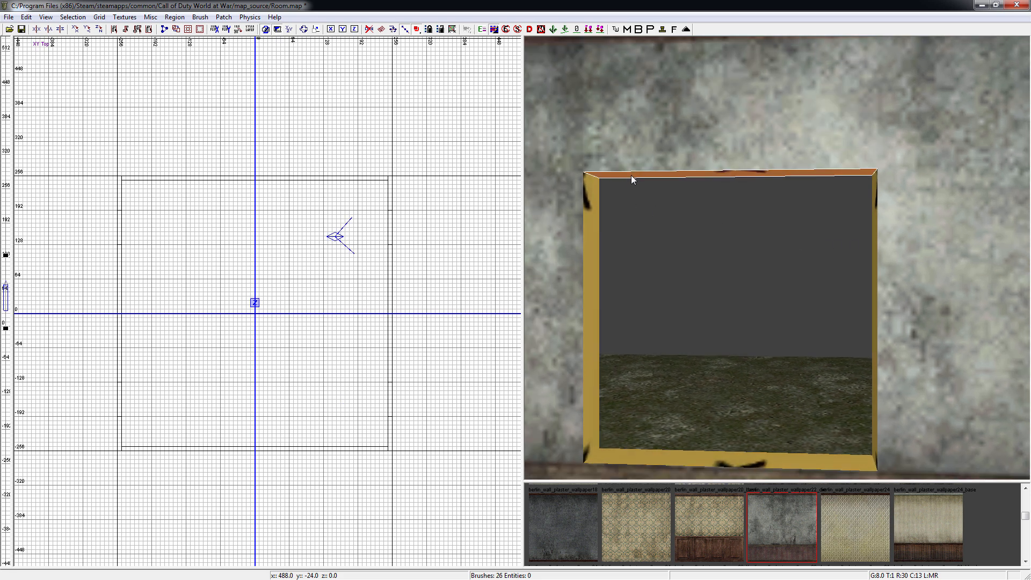
left_click(588, 211, "shift")
left_click(770, 442, "shift")
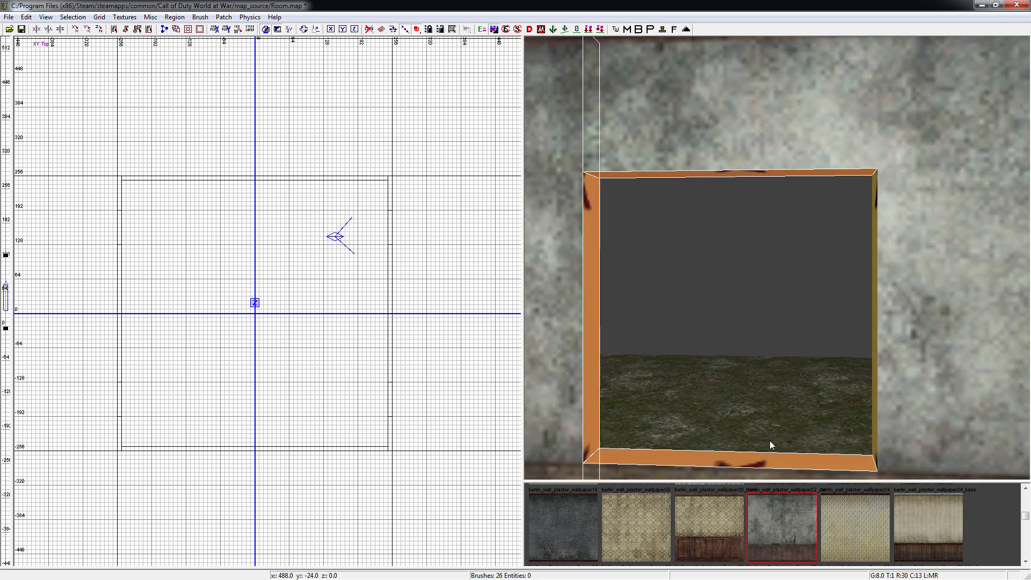
left_click(875, 368, "ctrl+shift")
Step: Add the four inner edge faces of the window opening near y = 160 in the x = -256 wall to the selection
right_click_drag(875, 368, 720, 314)
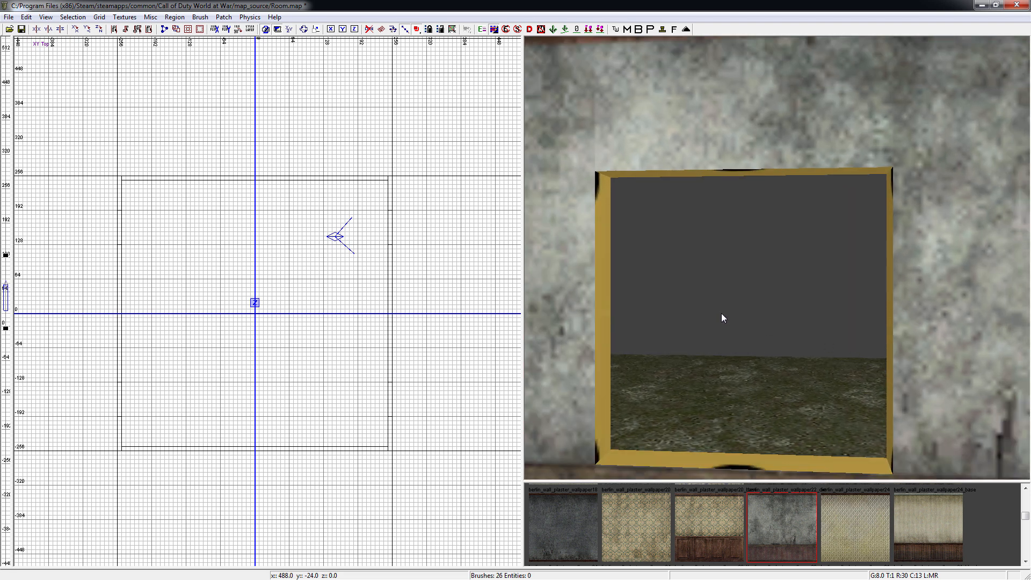
left_click(607, 181, "shift")
left_click(726, 457, "ctrl+shift")
left_click(891, 395, "ctrl+shift")
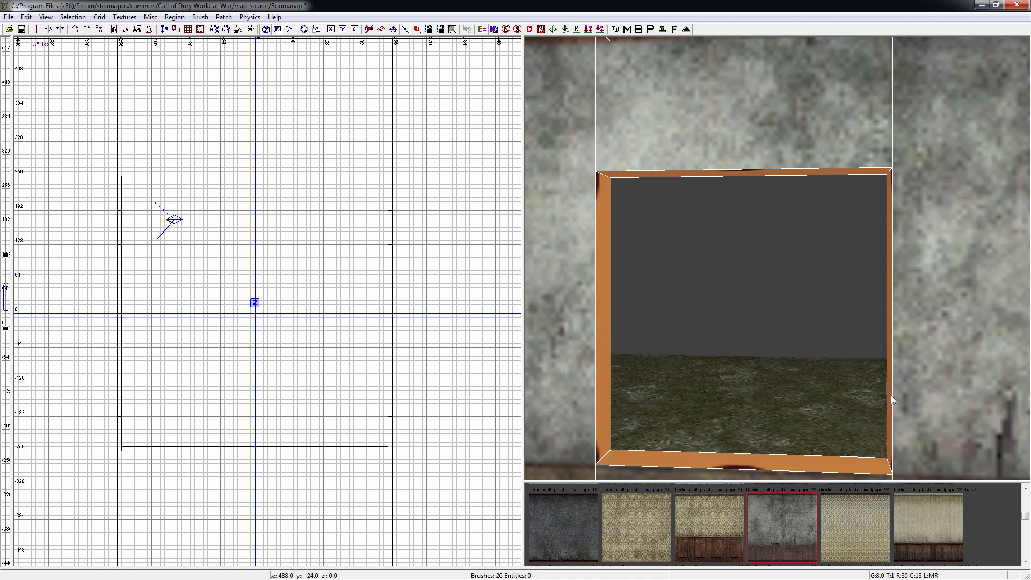
right_click_drag(891, 396, 863, 384)
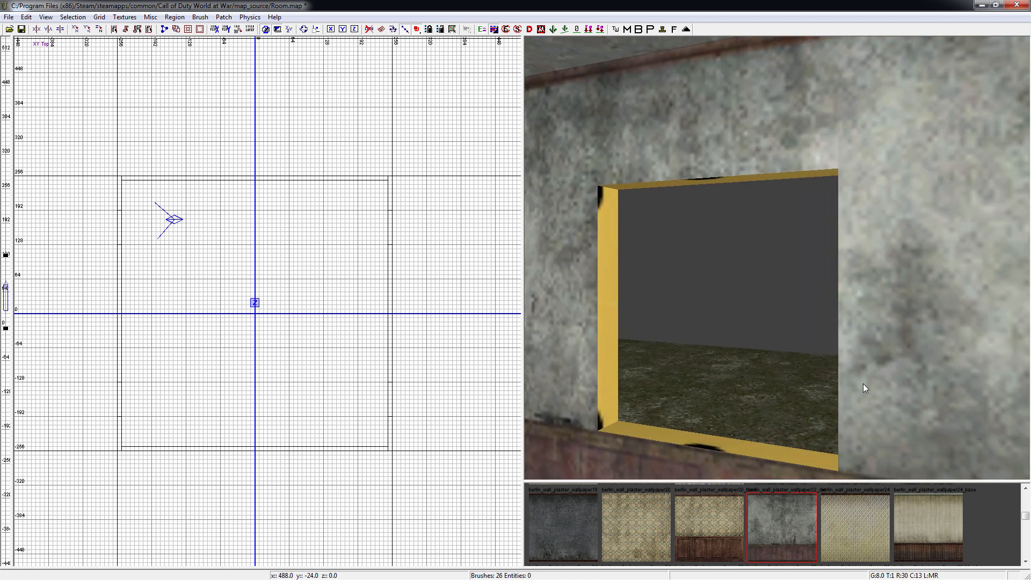
Step: Add the four inner edge faces of the window opening near y = -160 in the x = -256 wall to the selection
left_click(671, 189, "shift")
left_click(607, 228, "shift")
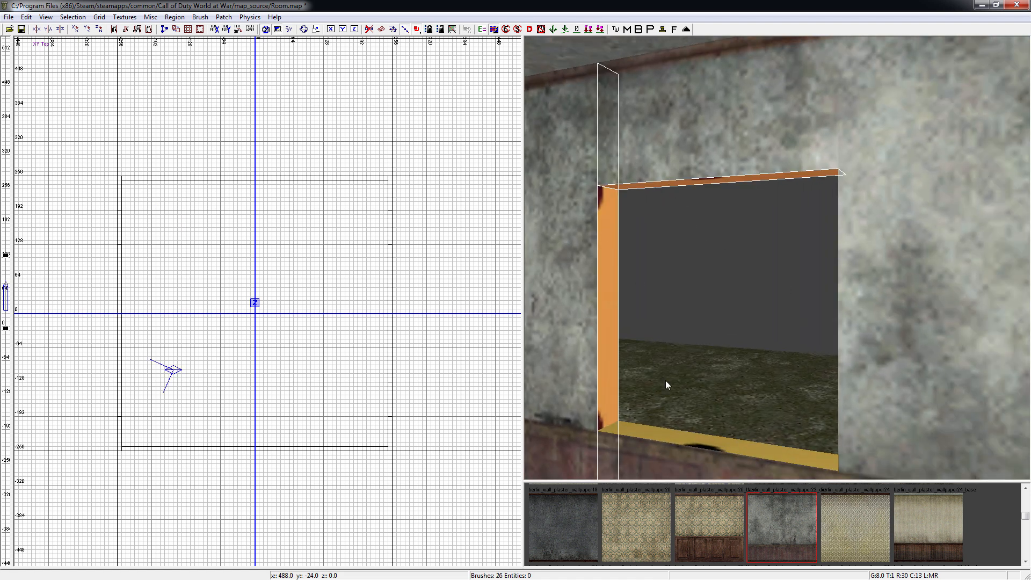
left_click(686, 439, "ctrl+shift")
right_click_drag(686, 440, 907, 354)
left_click(791, 357, "ctrl+shift")
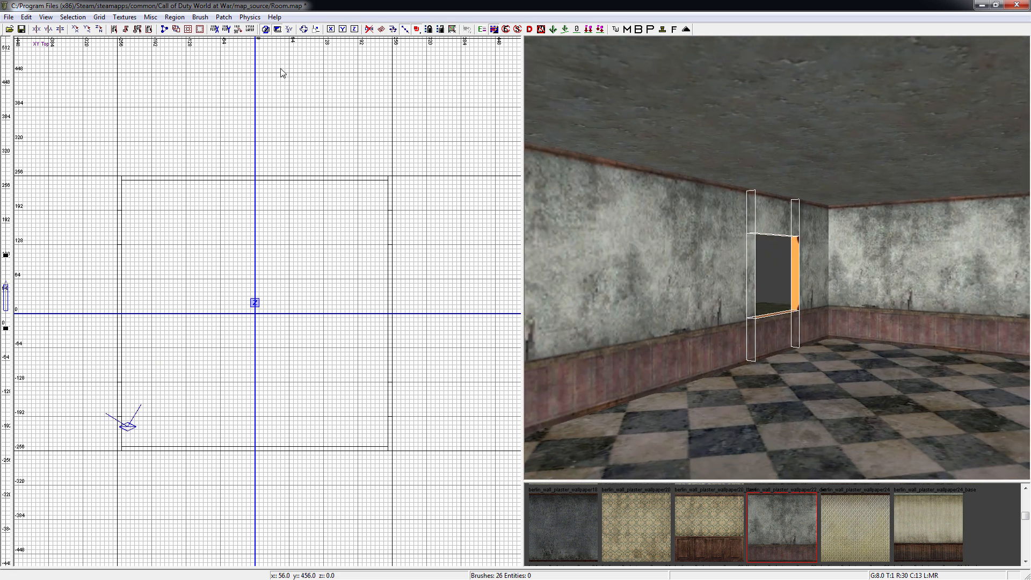
Step: List the textures of every usage and search them for "wood"
left_click(125, 17)
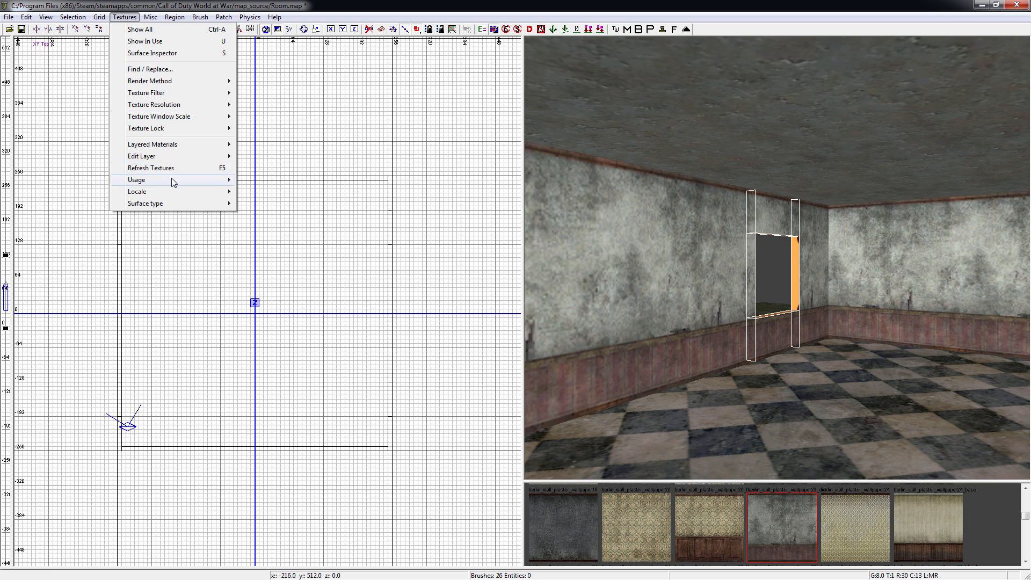
mouse_move(207, 184)
left_click(262, 188)
left_click(675, 30)
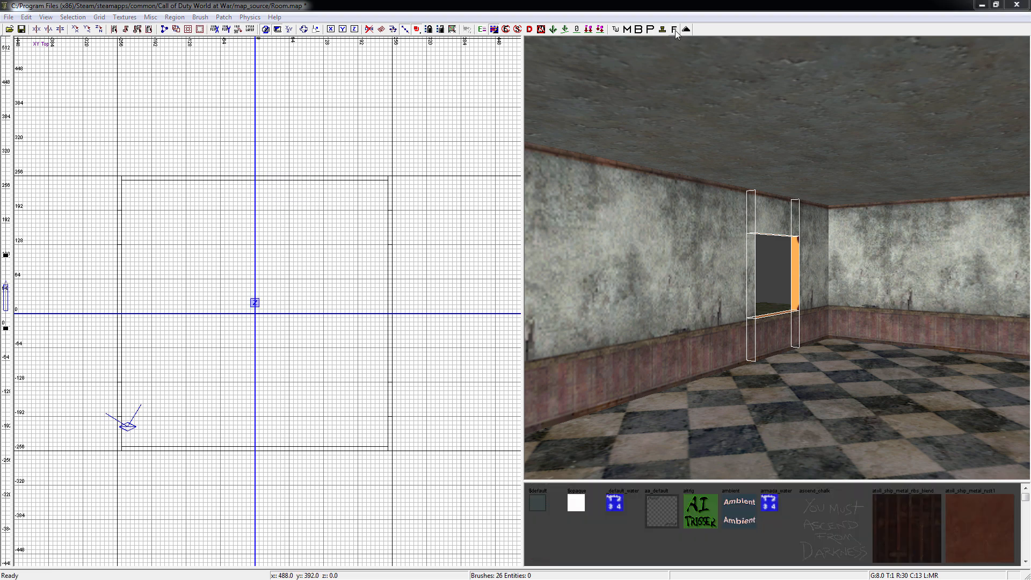
type("wood")
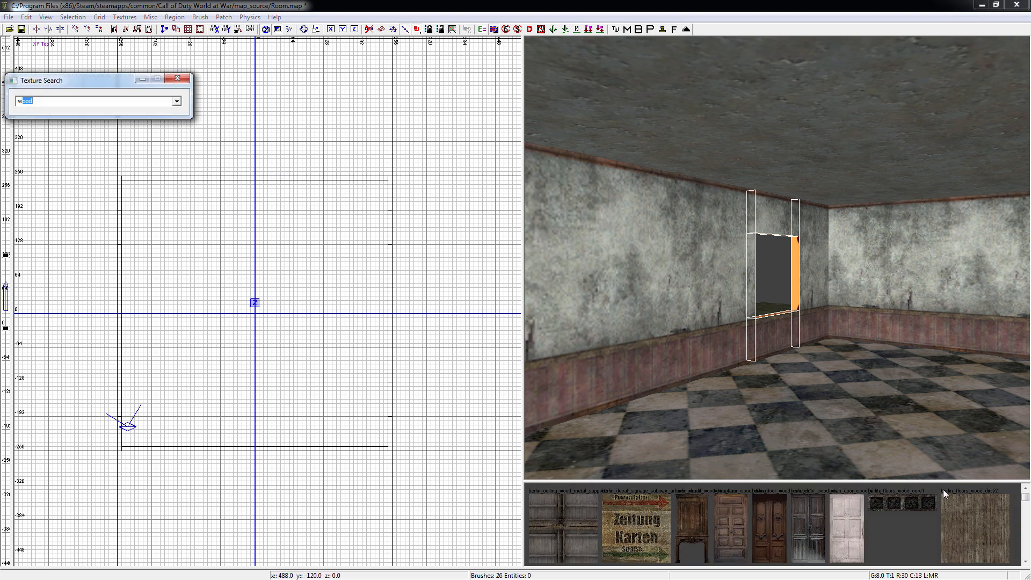
Step: Apply the berlin_trim_wood_plain2 texture to the selected window edge faces, clear the selection and close the texture search
left_click_drag(1026, 497, 1026, 510)
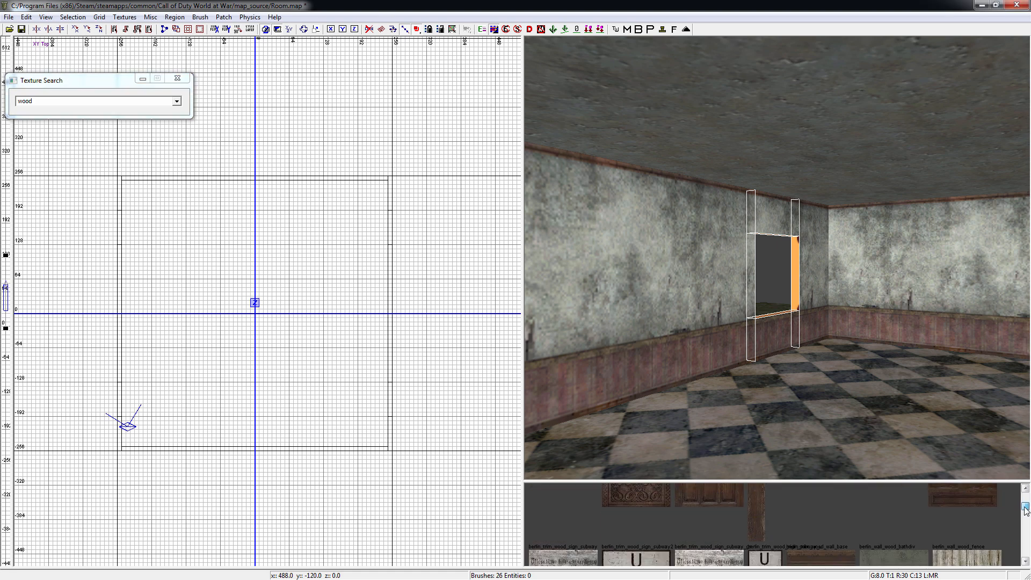
left_click(757, 501)
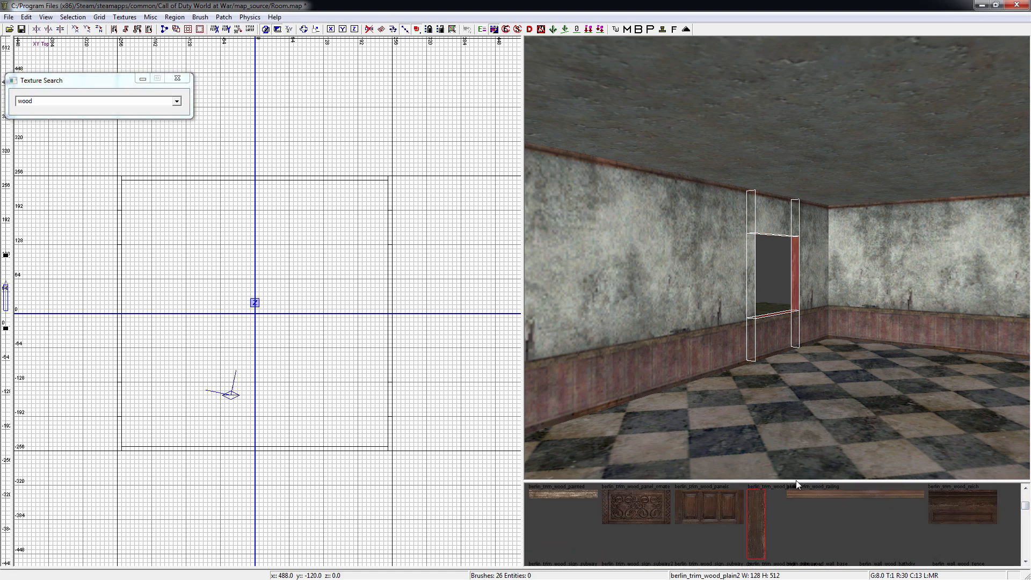
key("Escape")
mouse_move(853, 408)
right_mouse_down()
mouse_move(602, 407)
mouse_move(977, 408)
mouse_move(827, 408)
right_mouse_up()
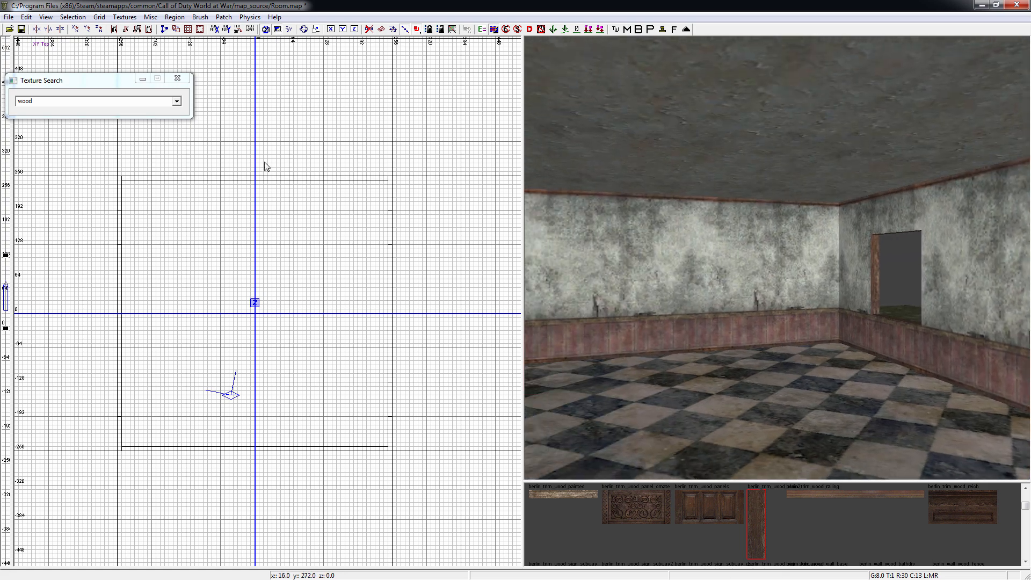
left_click(182, 76)
mouse_move(747, 331)
right_mouse_down()
mouse_move(553, 331)
mouse_move(672, 408)
mouse_move(558, 408)
mouse_move(644, 408)
mouse_move(714, 430)
mouse_move(601, 376)
mouse_move(763, 225)
mouse_move(778, 80)
mouse_move(822, 65)
mouse_move(752, 59)
mouse_move(806, 118)
mouse_move(548, 118)
mouse_move(838, 177)
mouse_move(714, 258)
mouse_move(742, 327)
right_mouse_up()
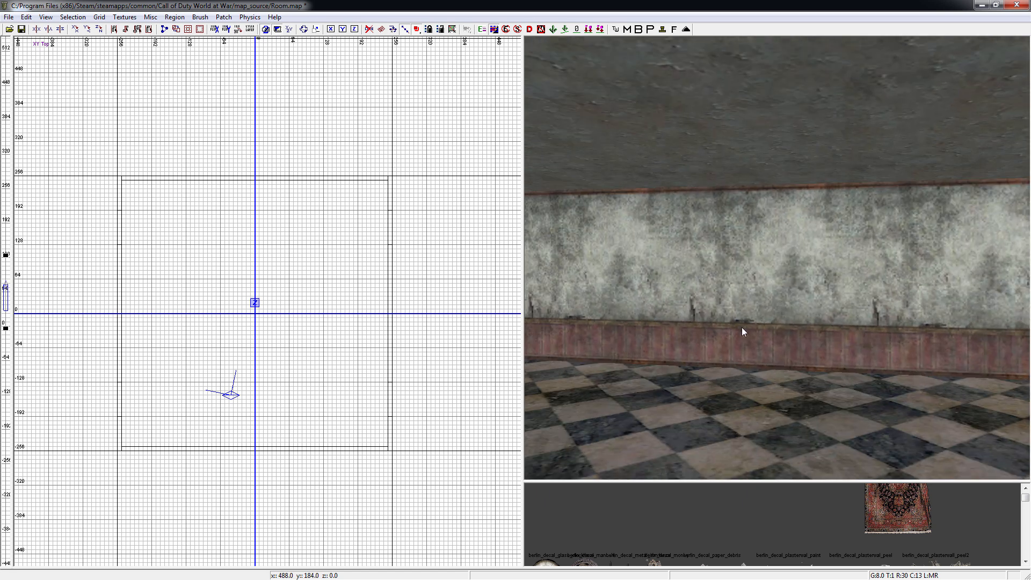
mouse_move(746, 366)
right_mouse_down()
mouse_move(698, 358)
mouse_move(752, 360)
mouse_move(720, 354)
mouse_move(735, 353)
right_mouse_up()
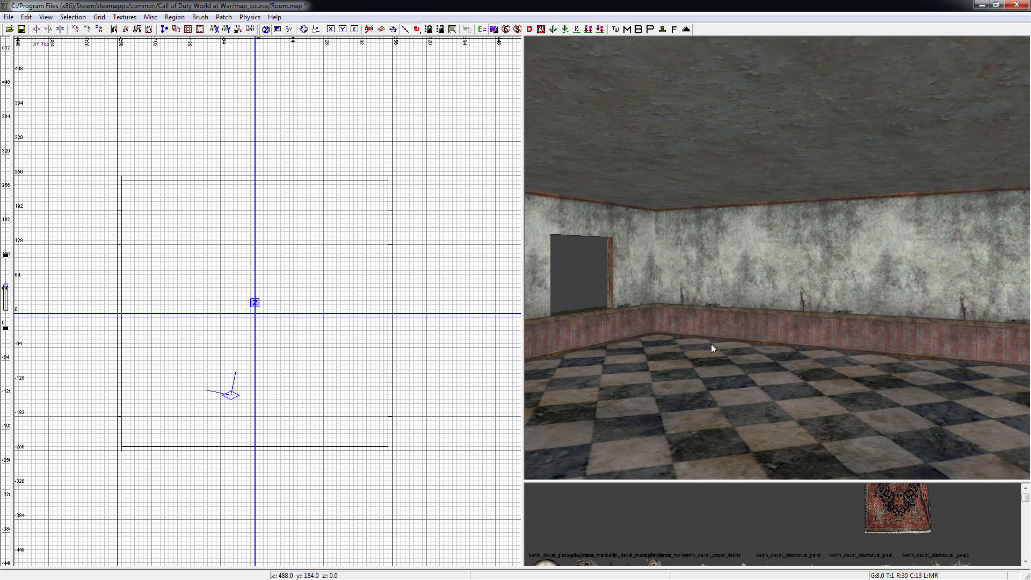